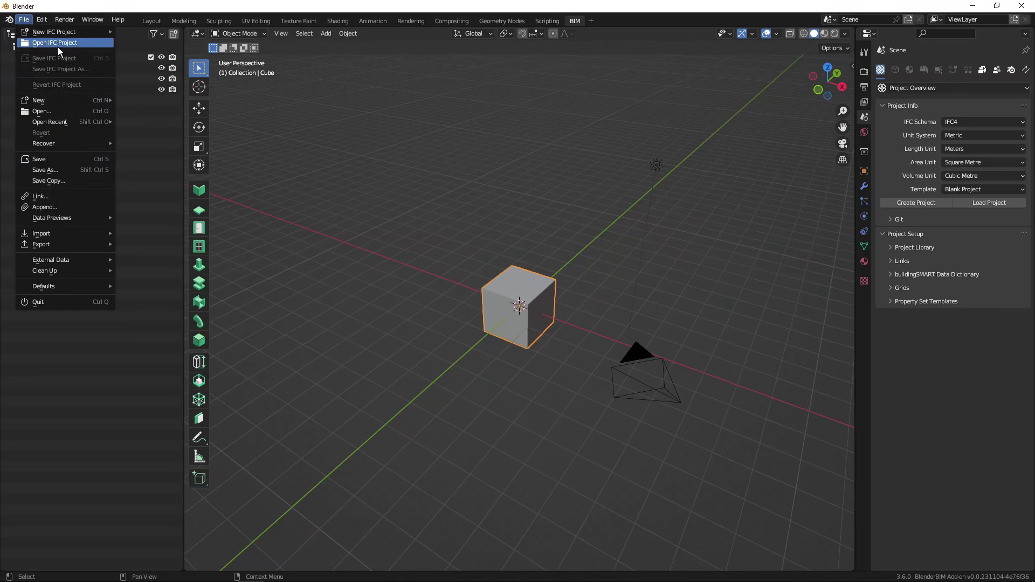
# Step: Load testing_model_adjusted_BBIM.ifc as the project and view the building plan from above
pyautogui.click(427, 257)
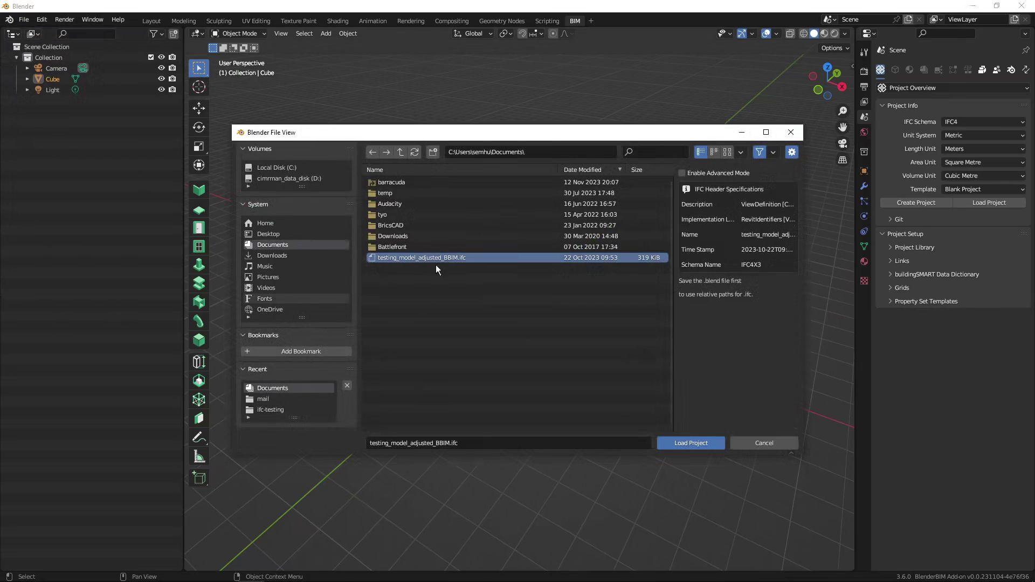
pyautogui.click(681, 443)
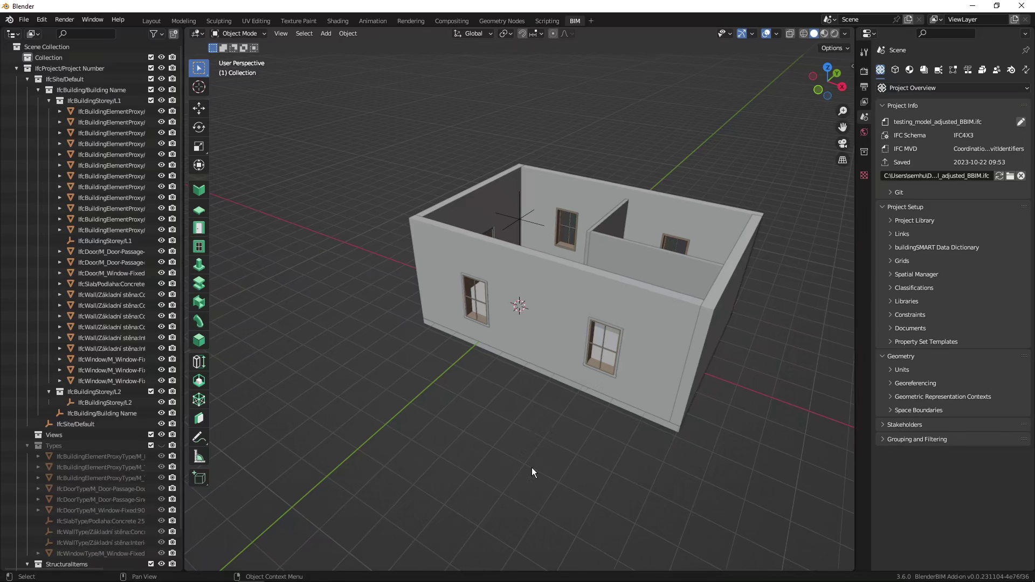
pyautogui.press('KP_7')
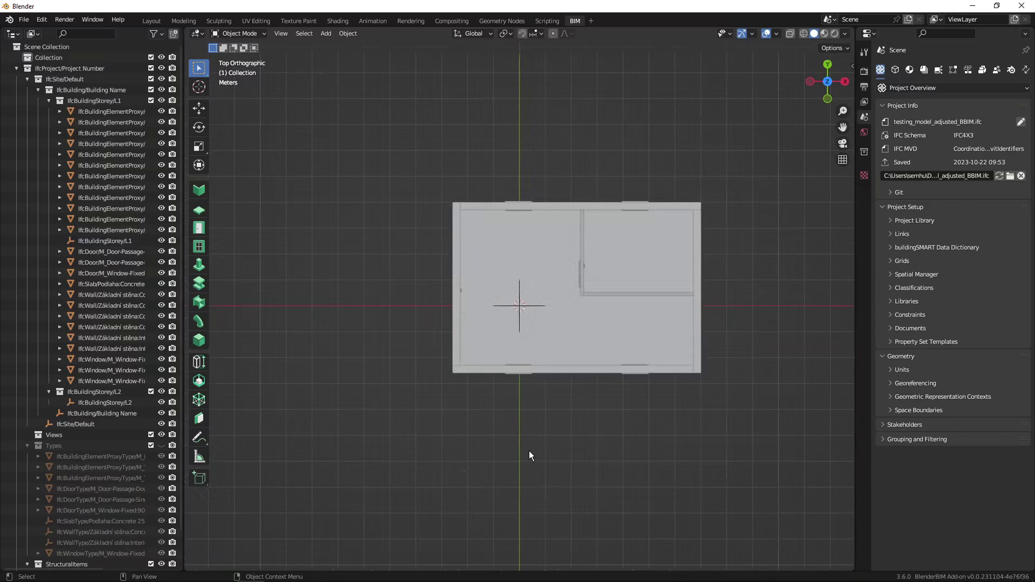
# Step: Add a mesh cube just below the house in top view
pyautogui.keyDown('shift'); pyautogui.rightClick(522, 431); pyautogui.keyUp('shift')
pyautogui.hotkey('shift', 'a')
pyautogui.moveTo(449, 351)
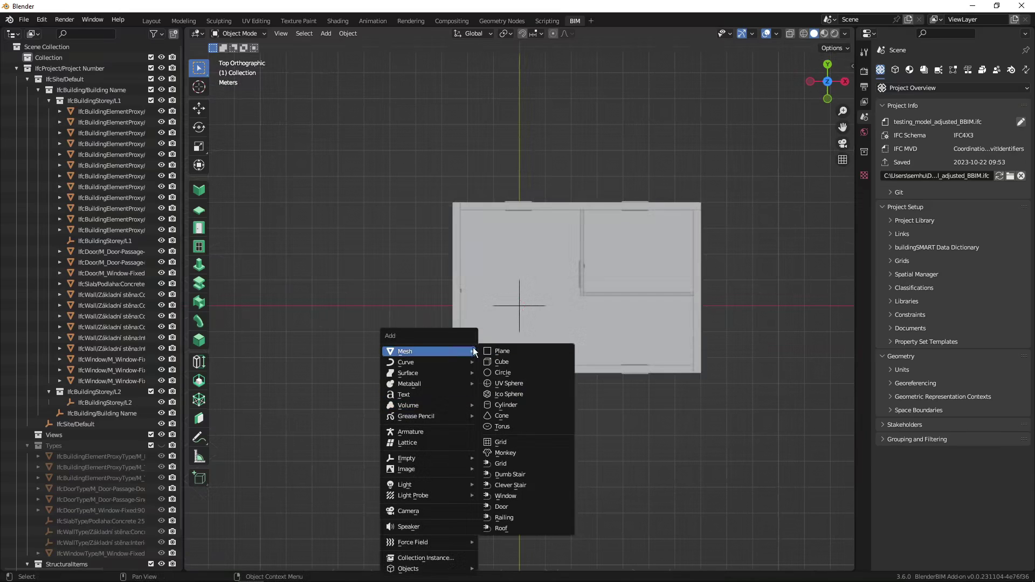
pyautogui.click(509, 361)
# Step: Add a UV sphere beside the cube, then orbit to see all three in 3D
pyautogui.keyDown('shift'); pyautogui.rightClick(638, 430); pyautogui.keyUp('shift')
pyautogui.hotkey('shift', 'a')
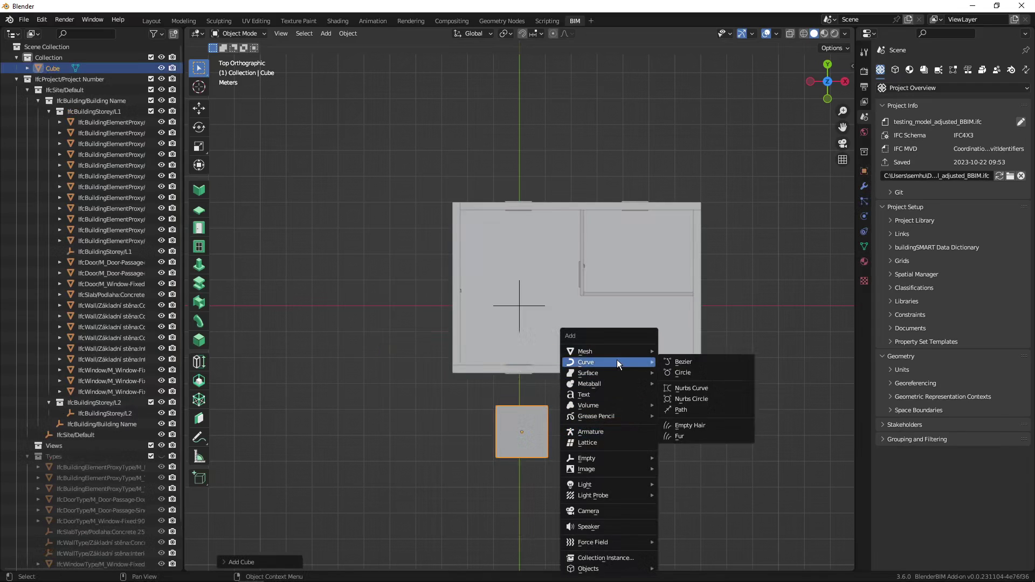
pyautogui.moveTo(617, 350)
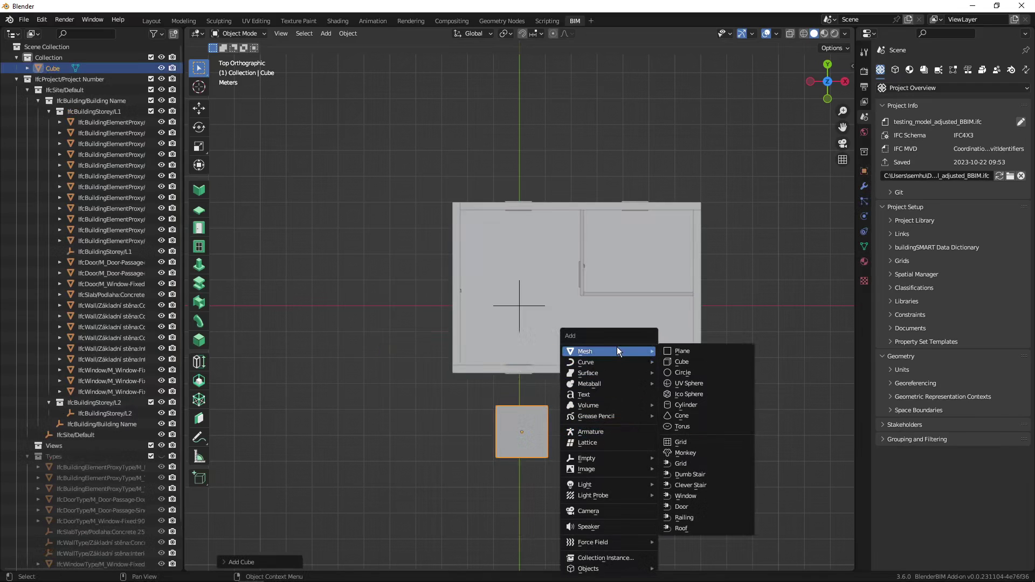
pyautogui.click(701, 383)
pyautogui.moveTo(554, 476); pyautogui.dragTo(588, 399, button='middle')
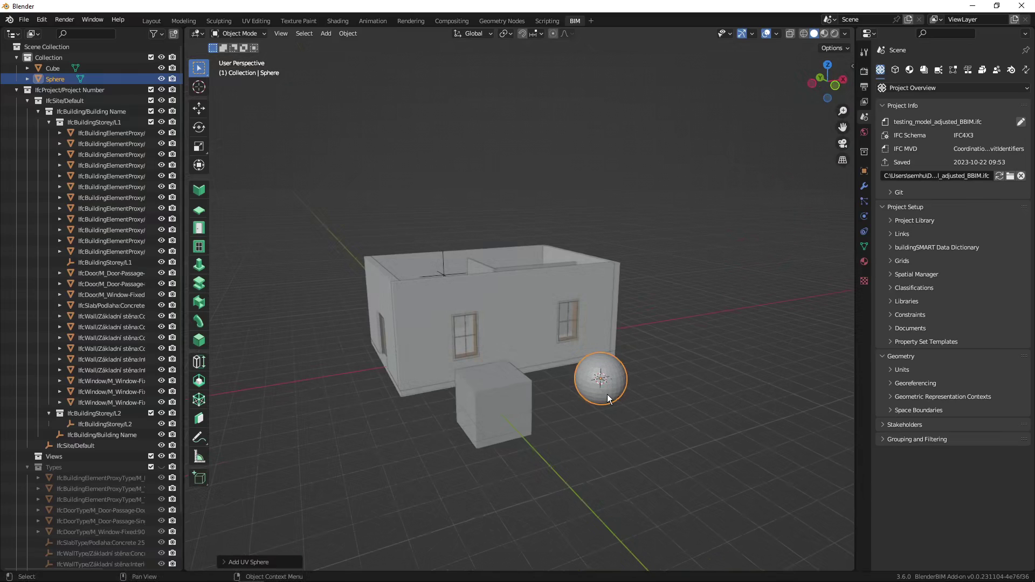
# Step: Assign the cube the IfcSlab class under IfcElement in the Model context
pyautogui.click(893, 72)
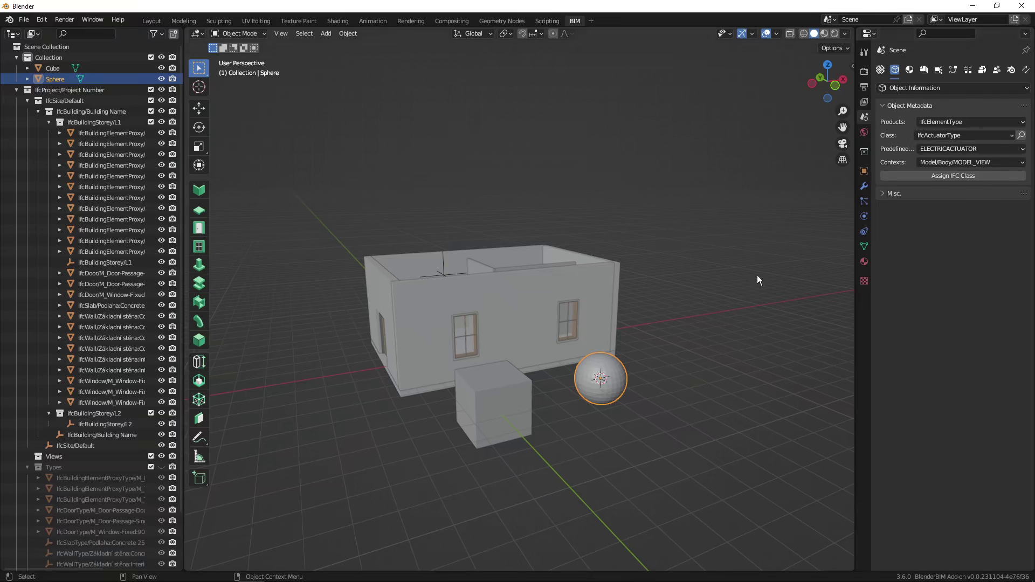
pyautogui.click(484, 386)
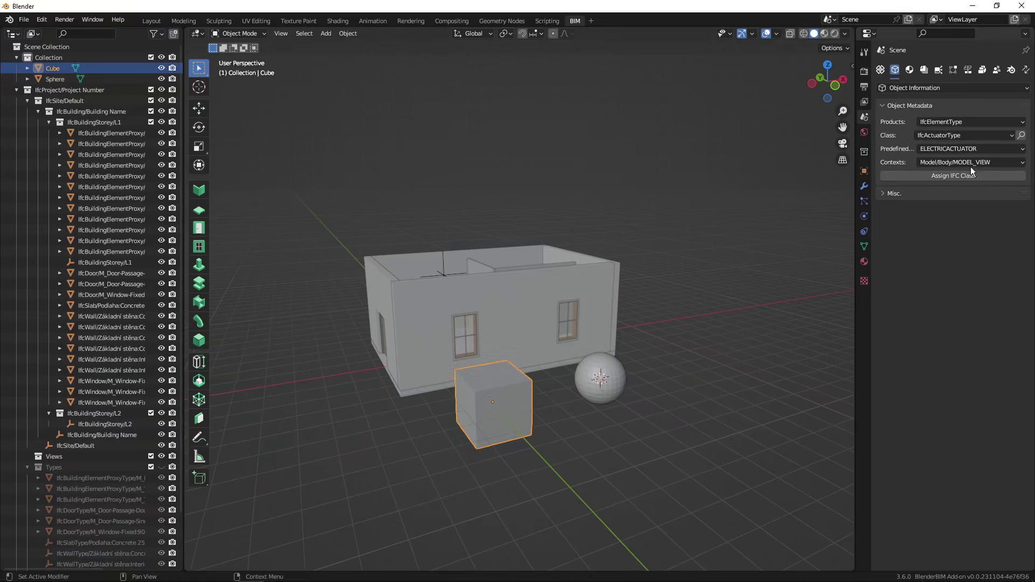
pyautogui.click(970, 119)
pyautogui.click(957, 144)
pyautogui.click(955, 135)
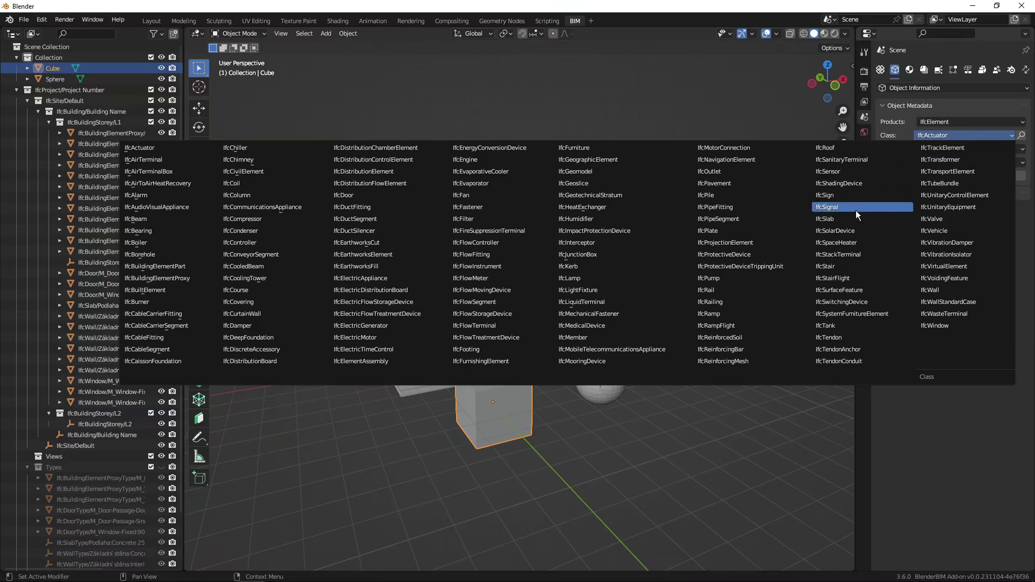
pyautogui.click(844, 218)
pyautogui.click(965, 162)
pyautogui.click(953, 173)
pyautogui.click(943, 177)
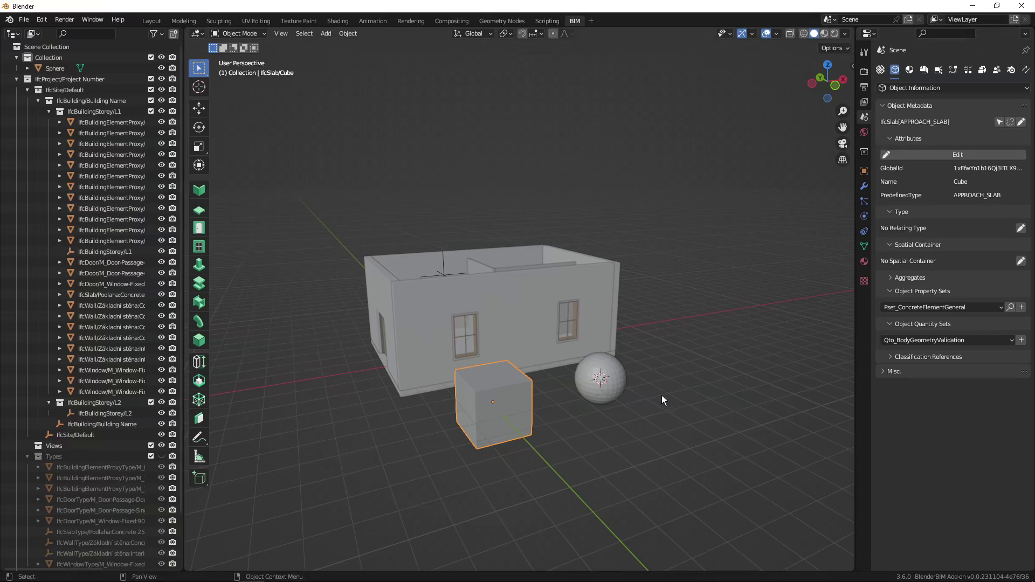
# Step: Select the cube slab and then the sphere to compare their IFC information
pyautogui.moveTo(545, 457); pyautogui.dragTo(531, 423, button='middle')
pyautogui.click(497, 400)
pyautogui.click(592, 367)
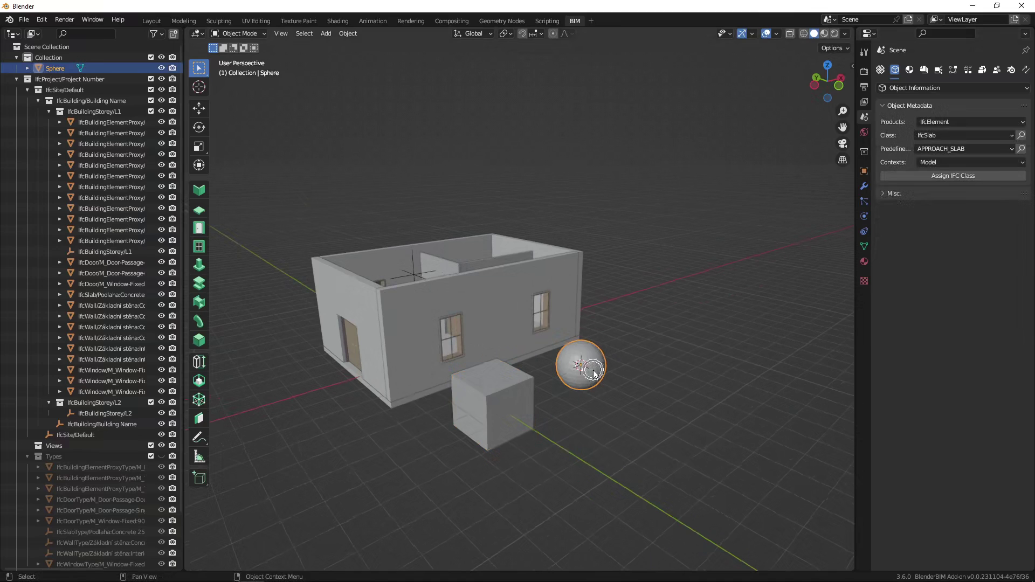
# Step: Save the IFC project as ifc-save.ifc in Documents
pyautogui.click(24, 20)
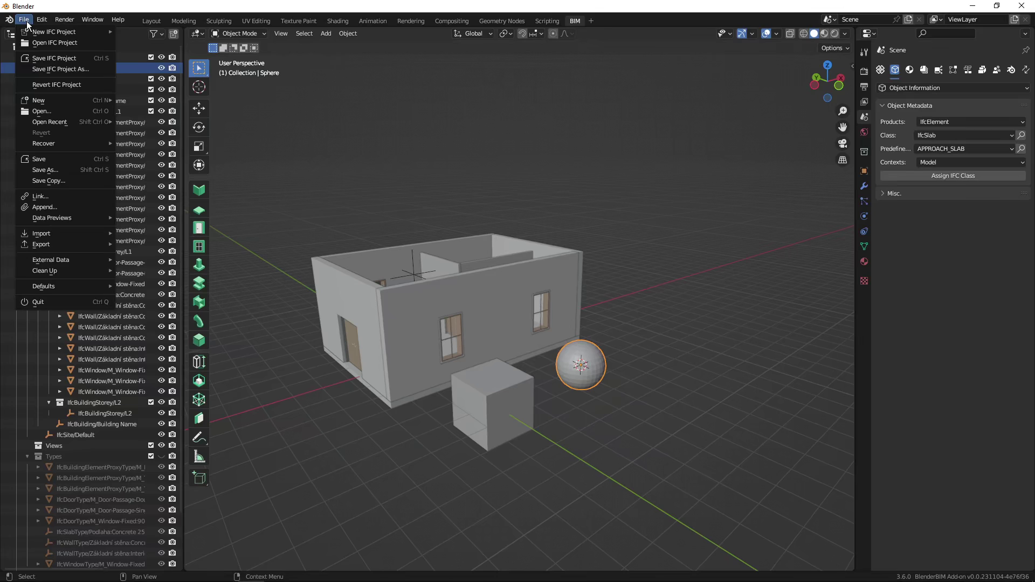
pyautogui.click(59, 69)
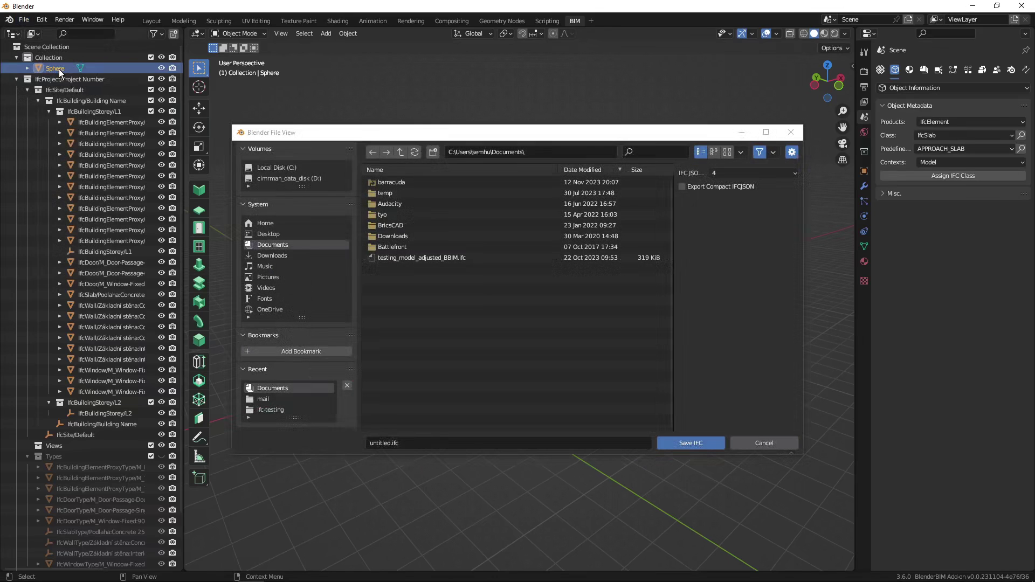
pyautogui.click(392, 442)
pyautogui.press('BackSpace')
pyautogui.write('ifc-sa')
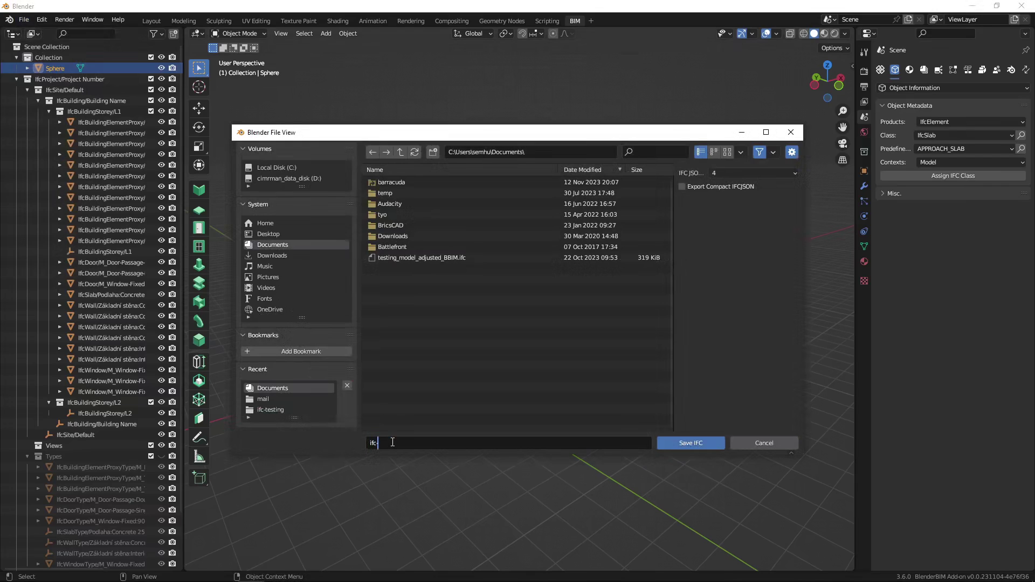
pyautogui.write('ve')
pyautogui.press('Return')
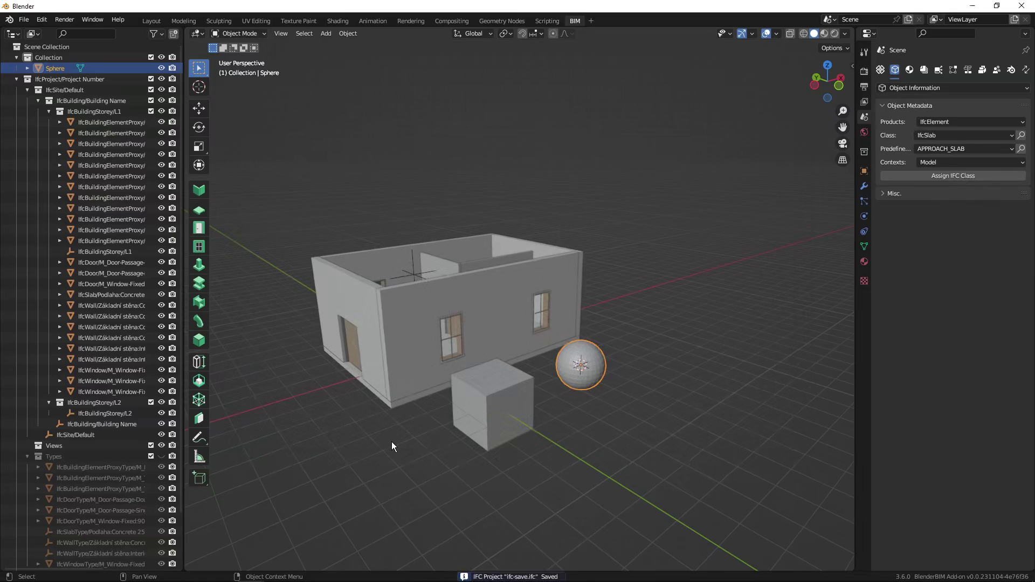
pyautogui.click(24, 19)
# Step: Start a new General scene, discarding the unsaved changes
pyautogui.moveTo(57, 102)
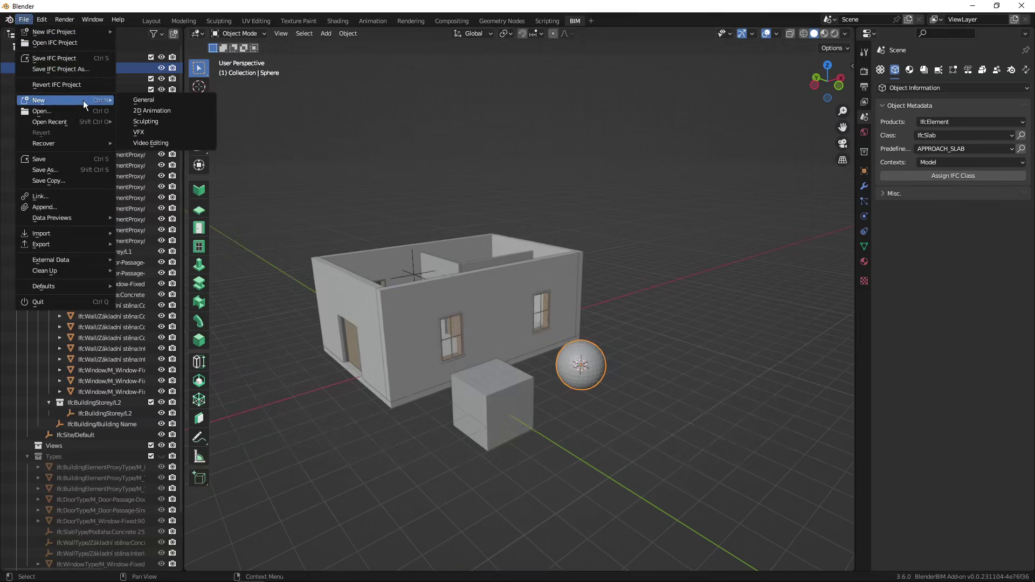
pyautogui.click(139, 99)
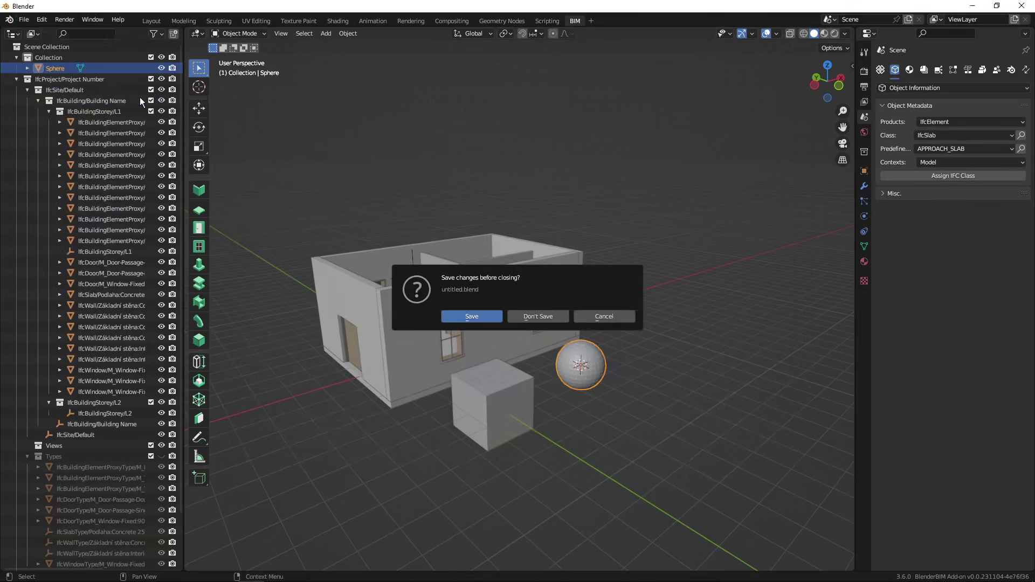
pyautogui.click(539, 318)
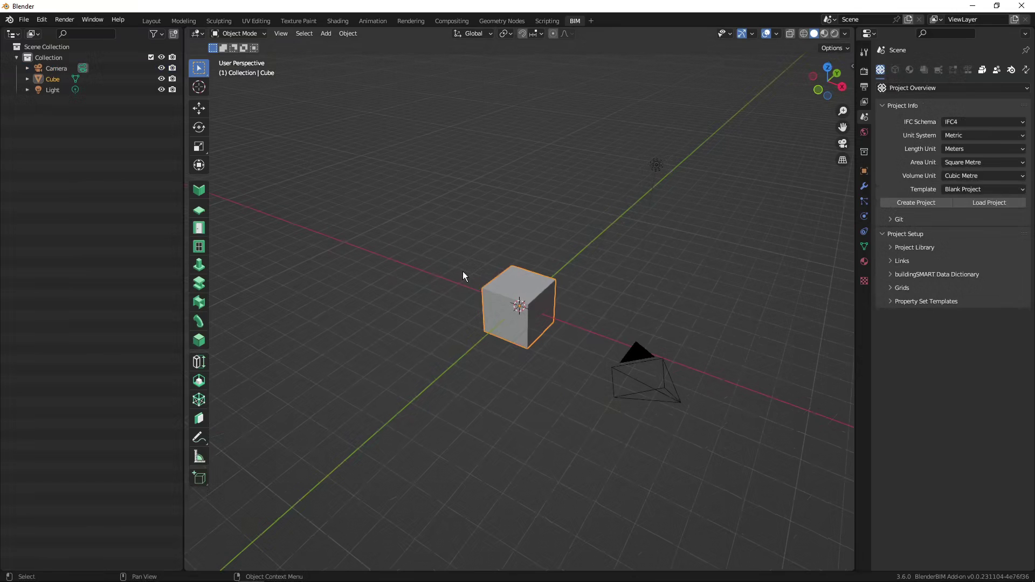
# Step: Open ifc-save.ifc as the IFC project
pyautogui.click(23, 21)
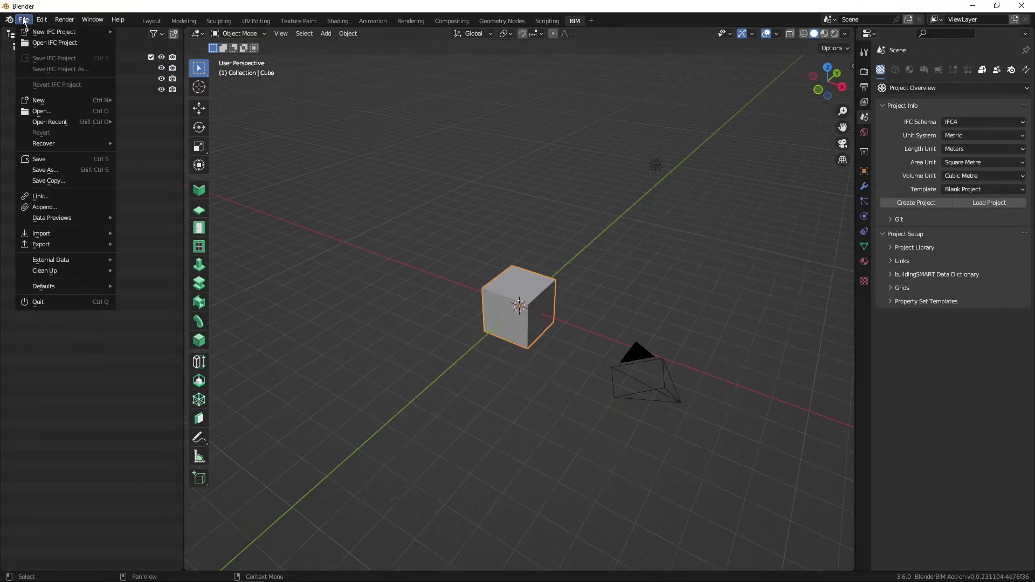
pyautogui.click(57, 42)
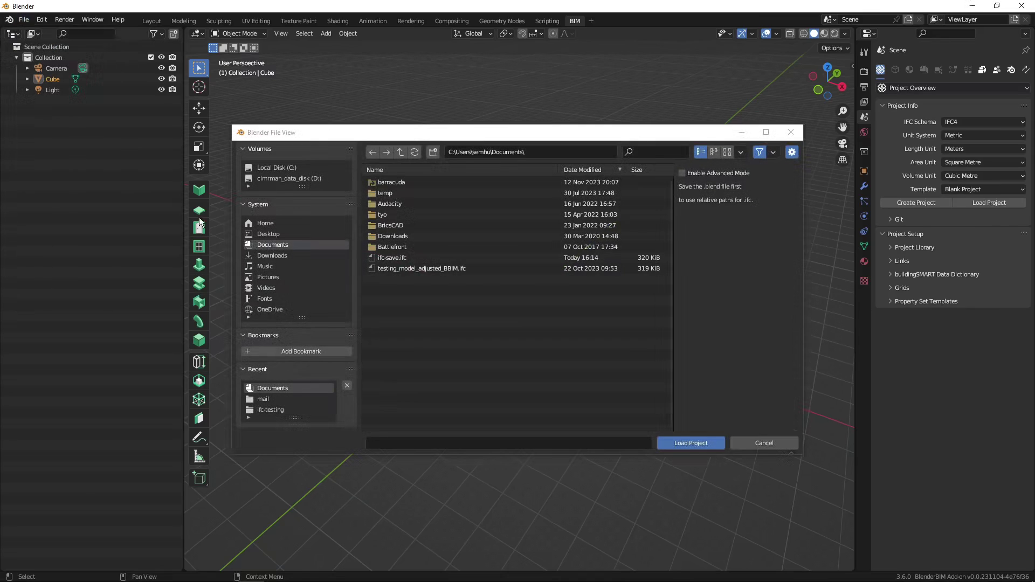
pyautogui.click(383, 258)
pyautogui.click(700, 442)
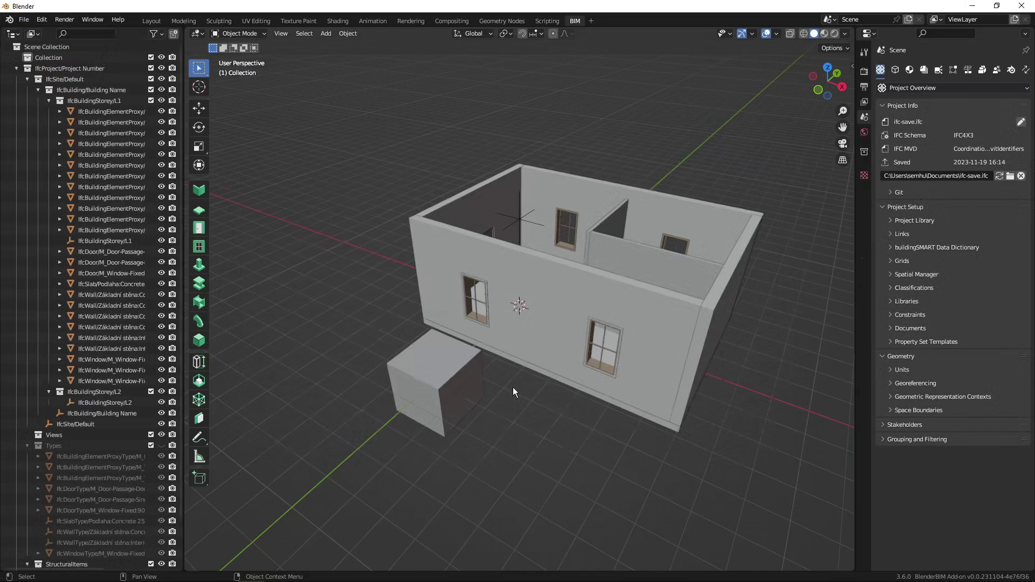
pyautogui.moveTo(431, 450); pyautogui.dragTo(455, 391, button='middle')
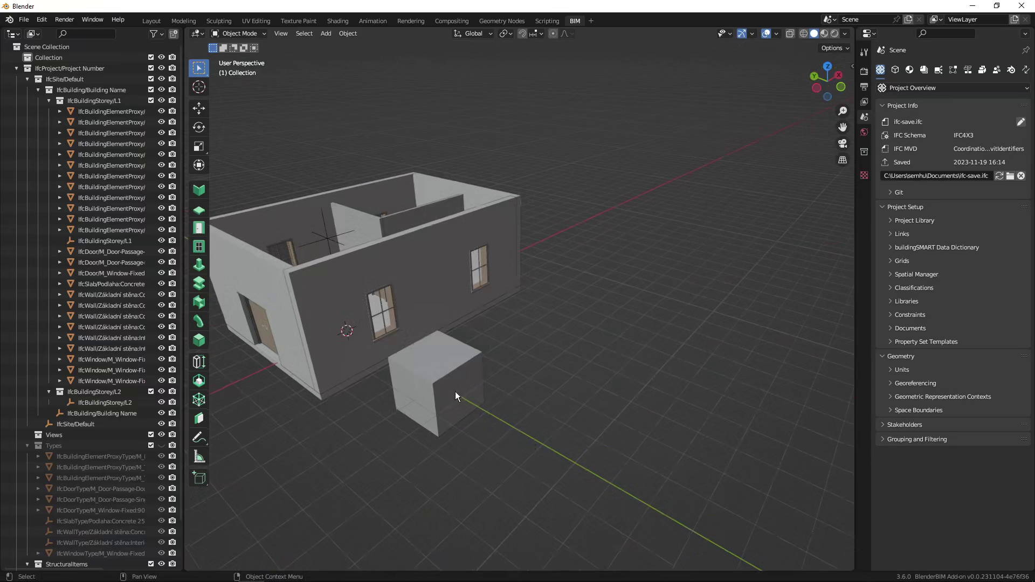
pyautogui.click(442, 377)
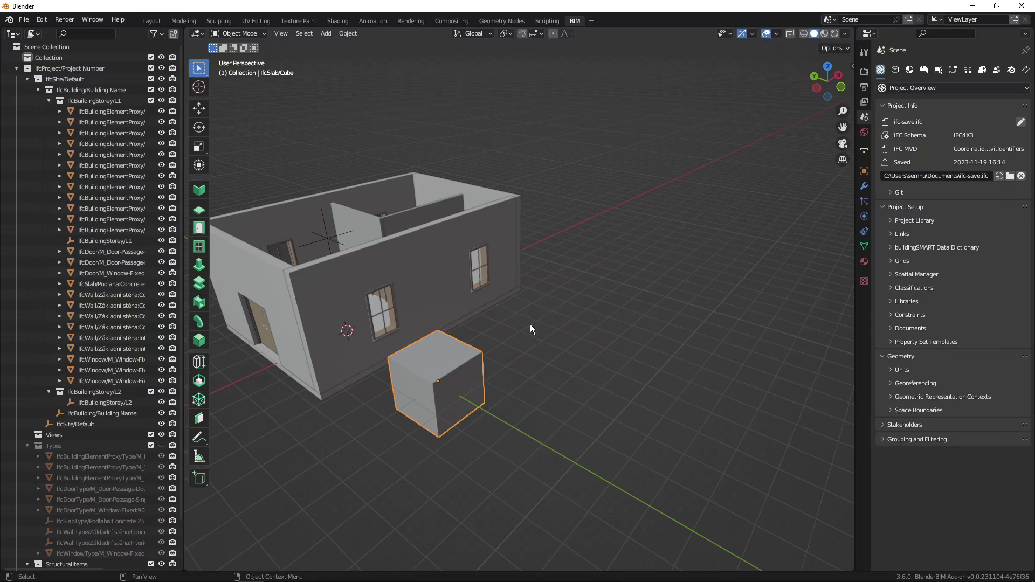
pyautogui.moveTo(544, 349); pyautogui.dragTo(582, 358, button='middle')
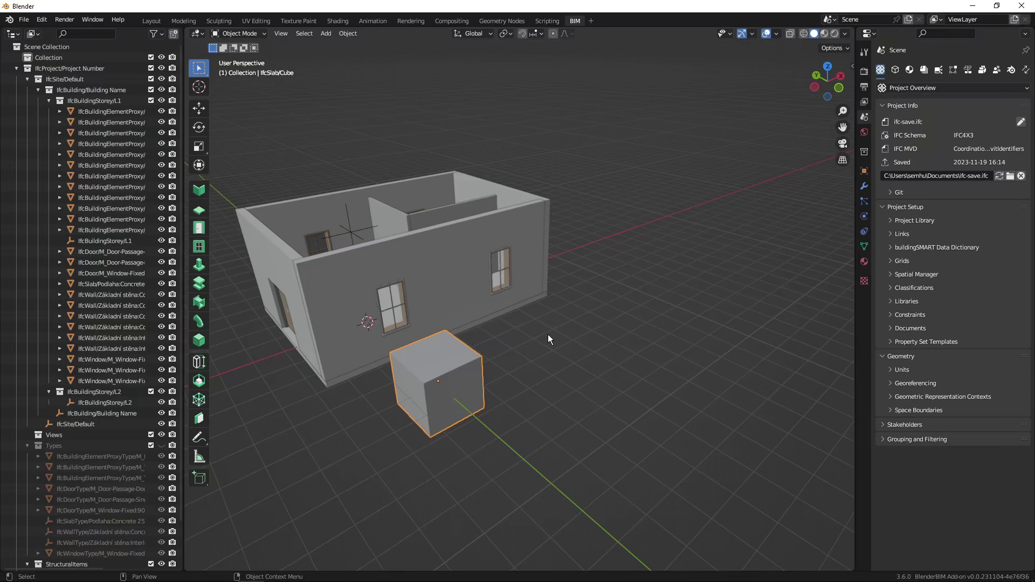
pyautogui.press('KP_7')
# Step: Place a new UV sphere beside the cube slab and return to a perspective view
pyautogui.keyDown('shift'); pyautogui.rightClick(569, 372); pyautogui.keyUp('shift')
pyautogui.hotkey('shift', 'a')
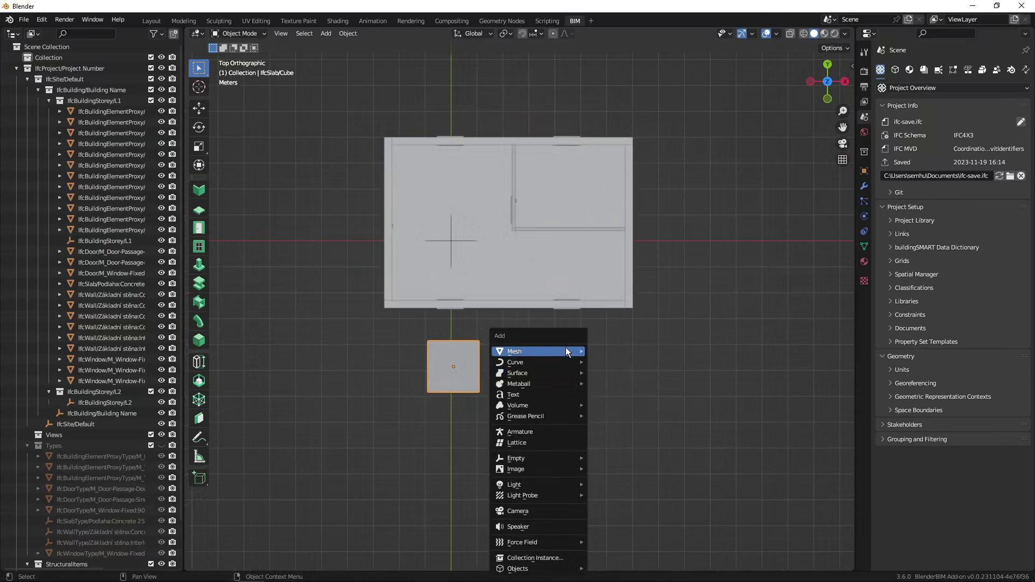
pyautogui.moveTo(567, 351)
pyautogui.click(628, 384)
pyautogui.moveTo(579, 416); pyautogui.dragTo(576, 351, button='middle')
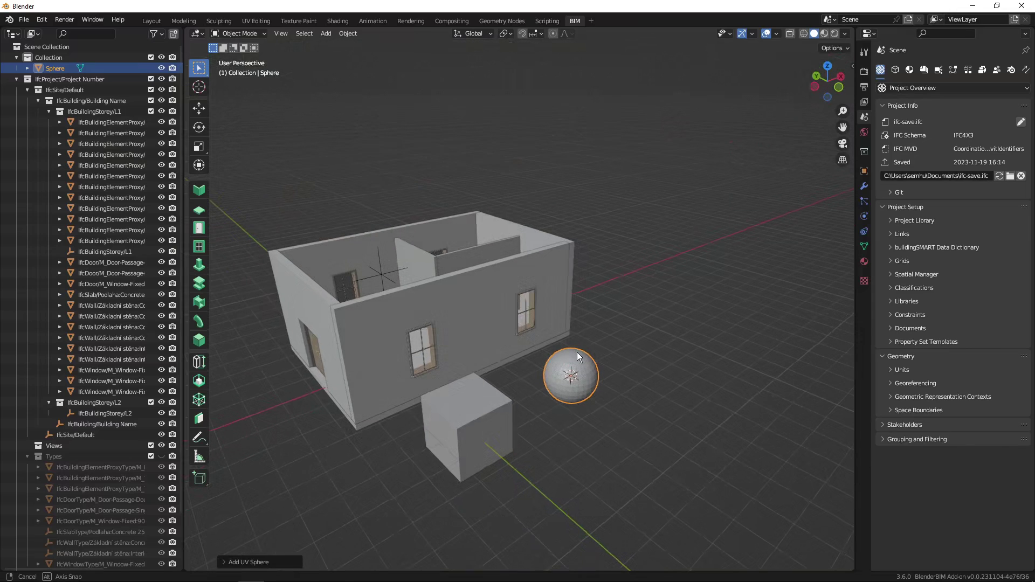
pyautogui.click(25, 20)
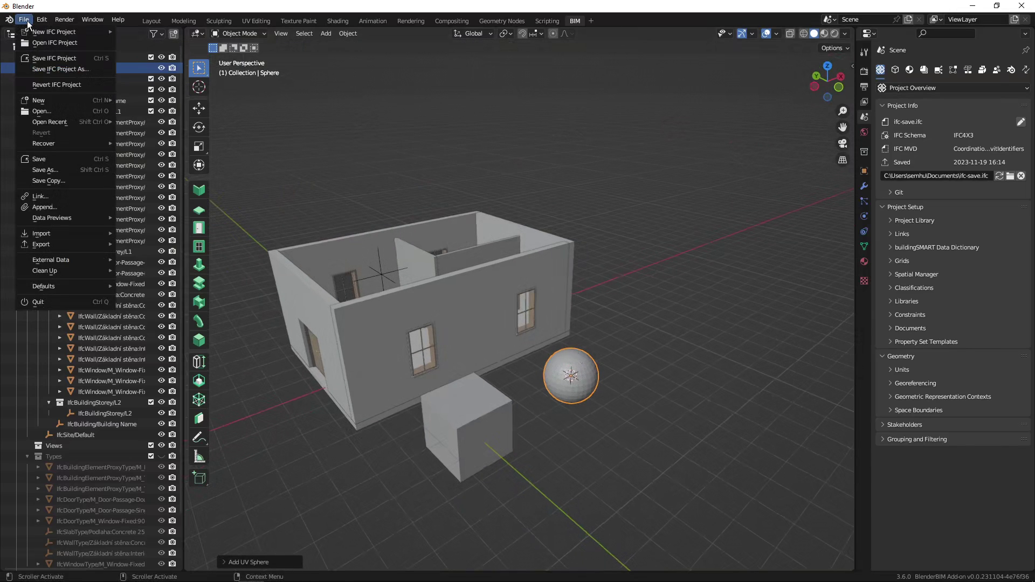
# Step: Save the scene as the Blender file belnd-save.blend in Documents
pyautogui.click(64, 170)
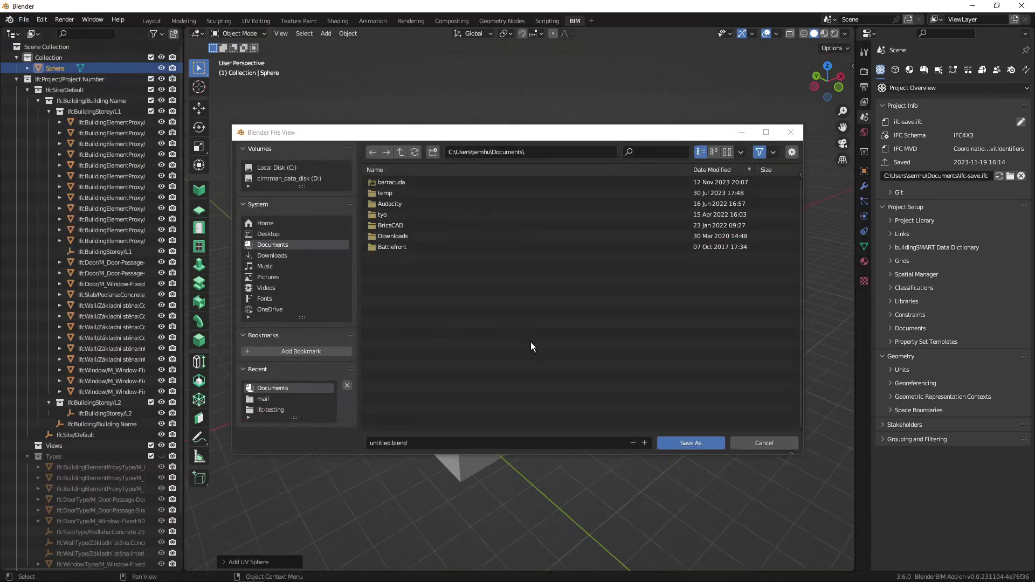
pyautogui.click(405, 443)
pyautogui.write('belnd-save')
pyautogui.press('Return')
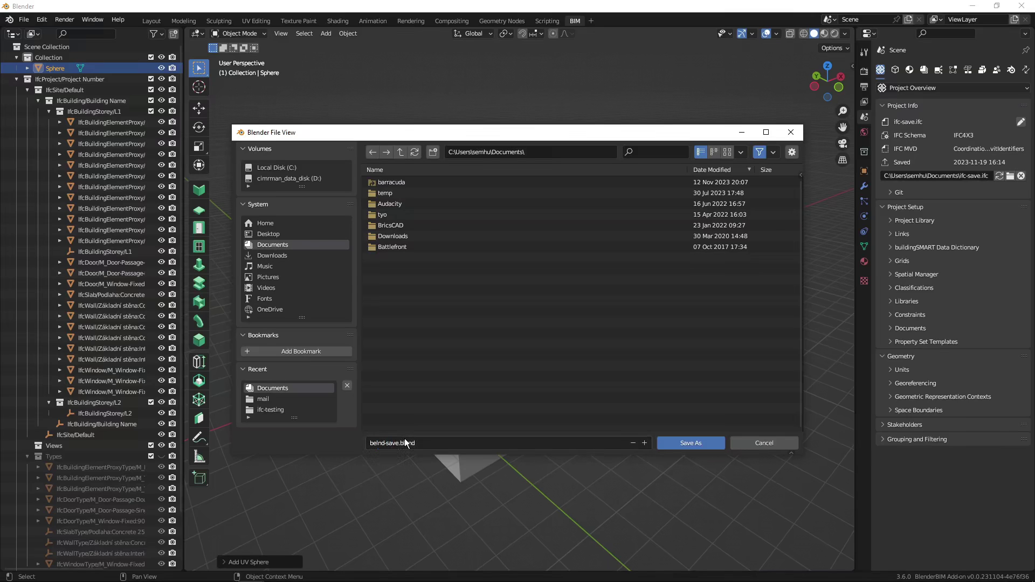
pyautogui.click(688, 445)
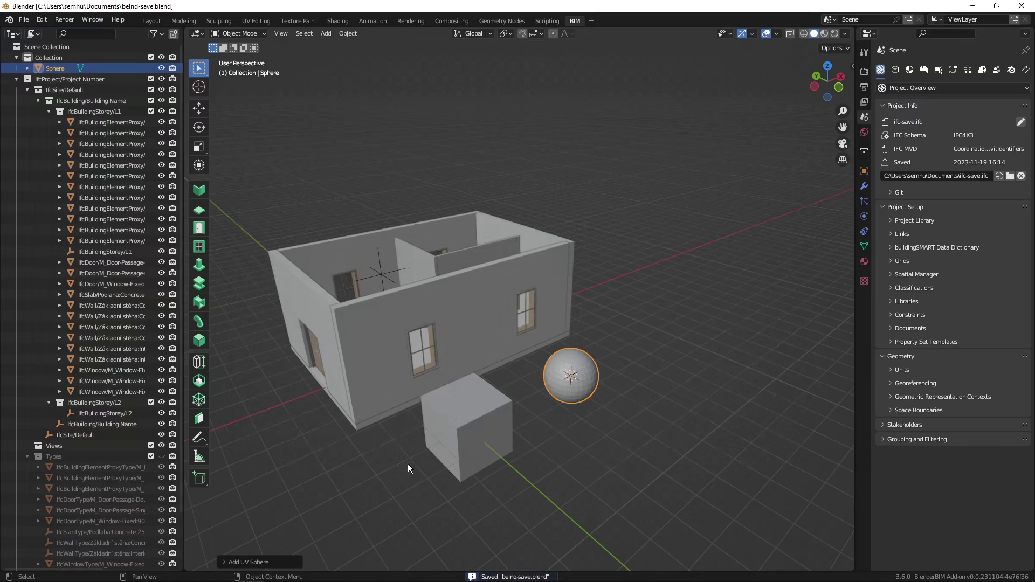
pyautogui.click(25, 19)
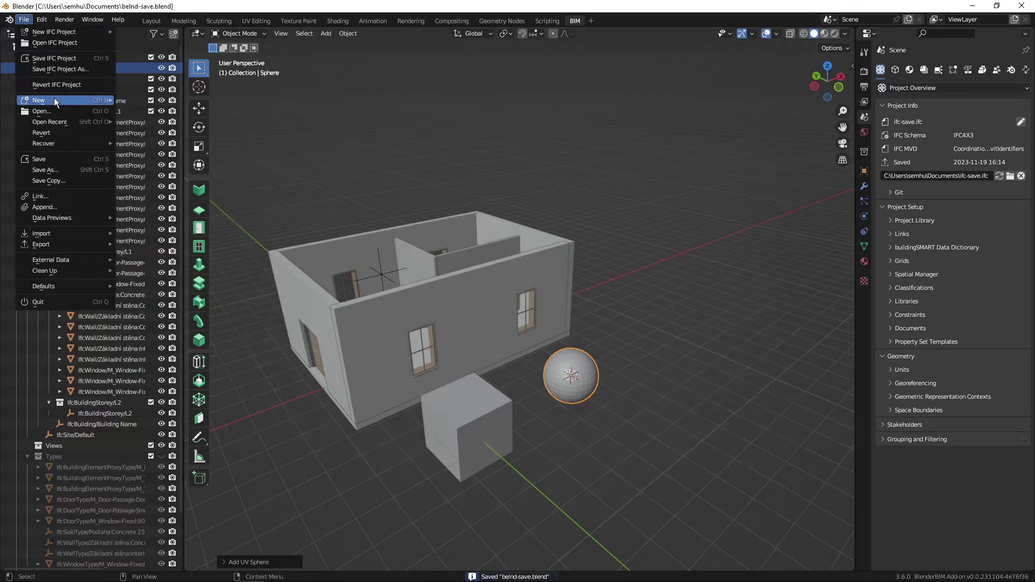
# Step: Replace the house scene with a fresh default General scene
pyautogui.moveTo(54, 102)
pyautogui.click(156, 99)
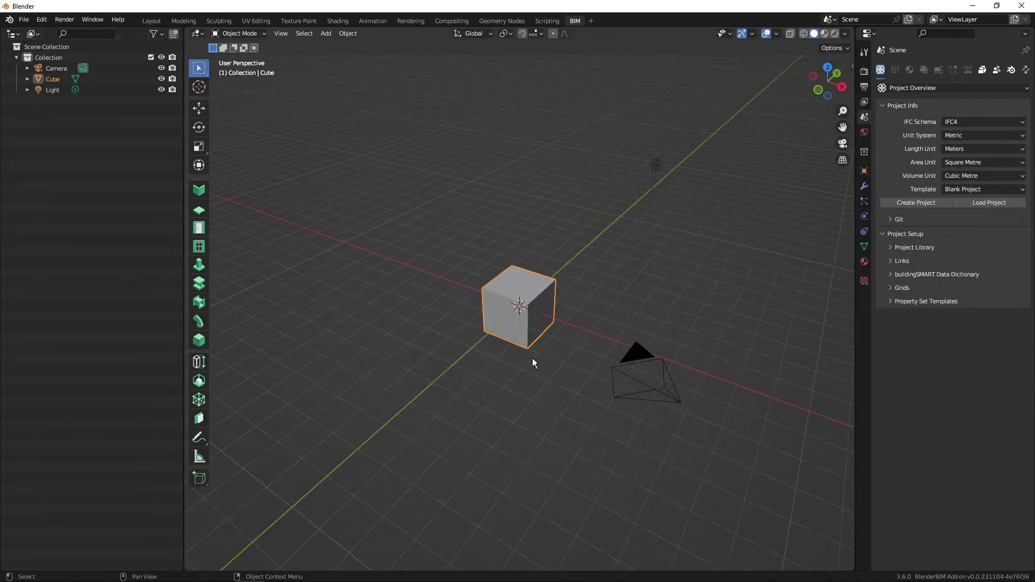
pyautogui.click(24, 19)
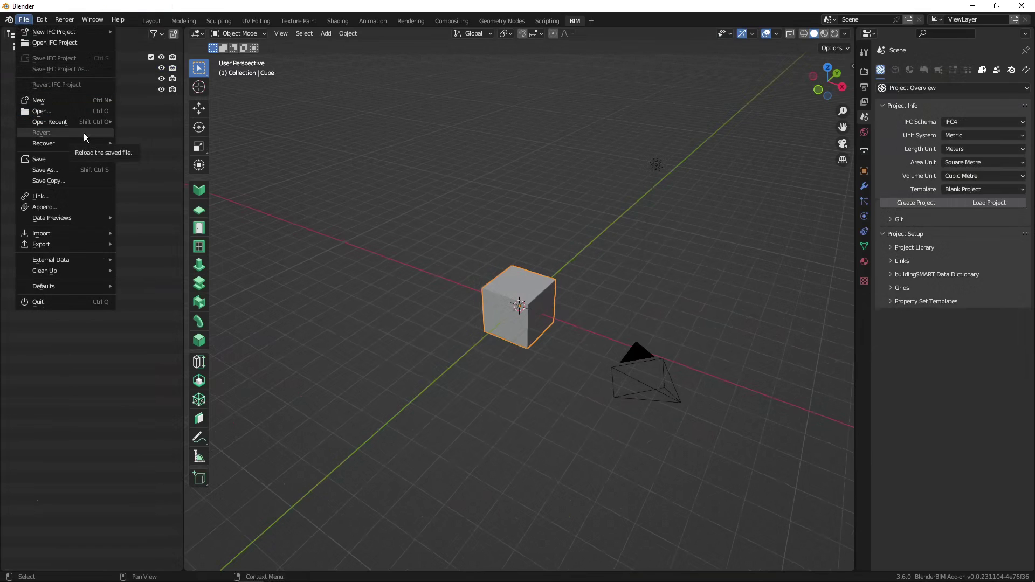
# Step: Open belnd-save.blend and select the cube and sphere to inspect them
pyautogui.click(46, 111)
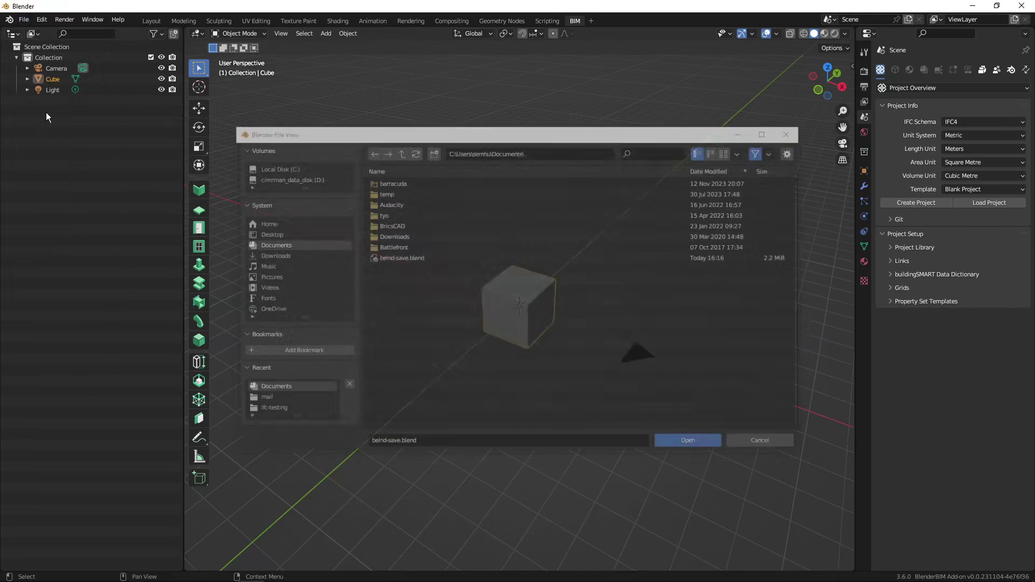
pyautogui.click(412, 262)
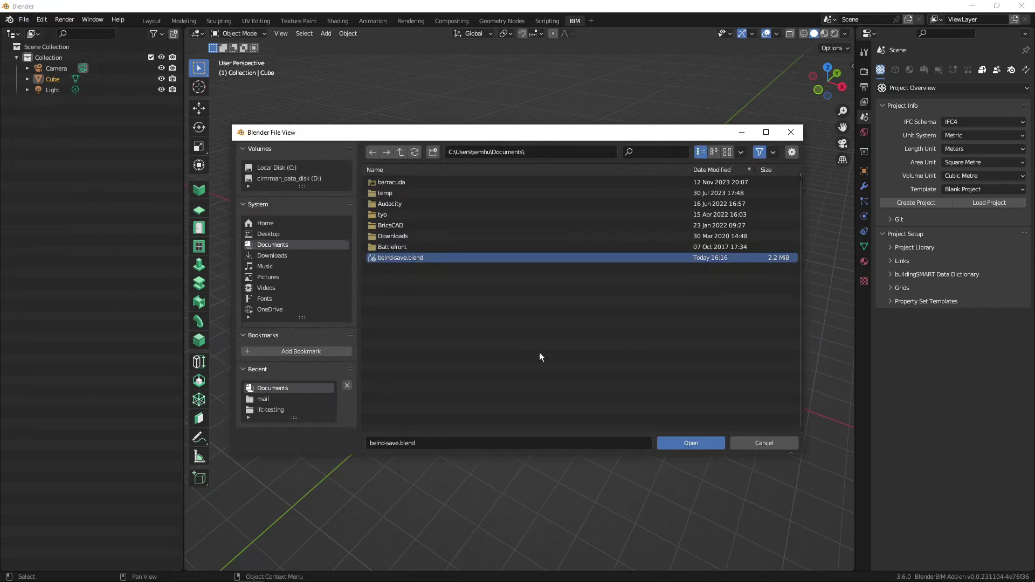
pyautogui.click(688, 443)
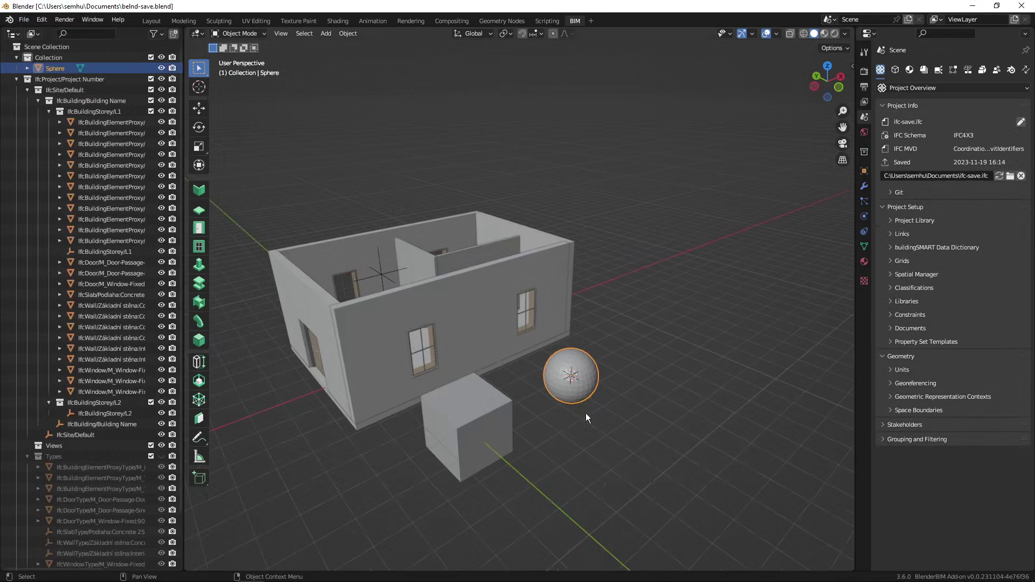
pyautogui.click(494, 413)
pyautogui.click(586, 376)
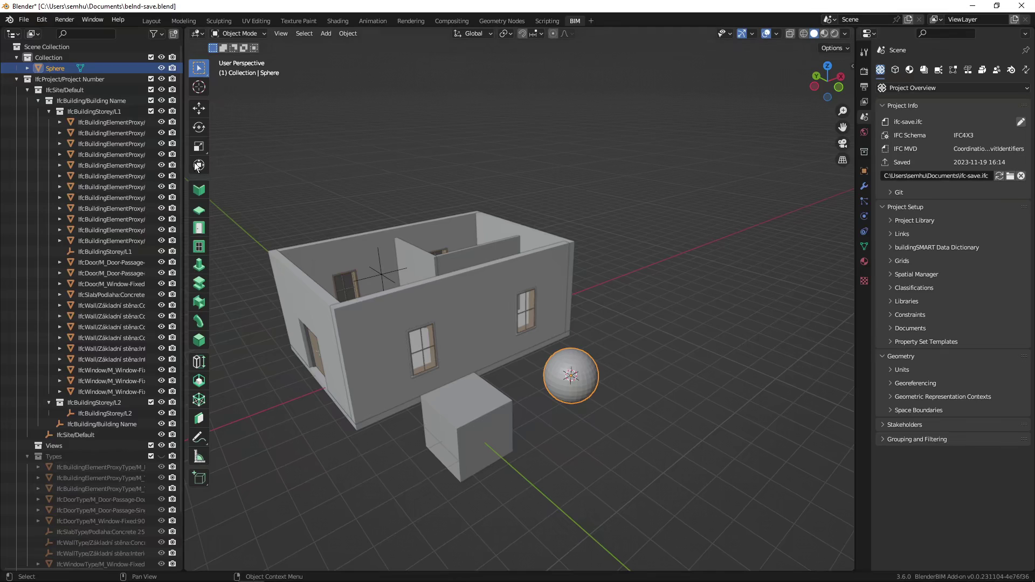
pyautogui.click(24, 20)
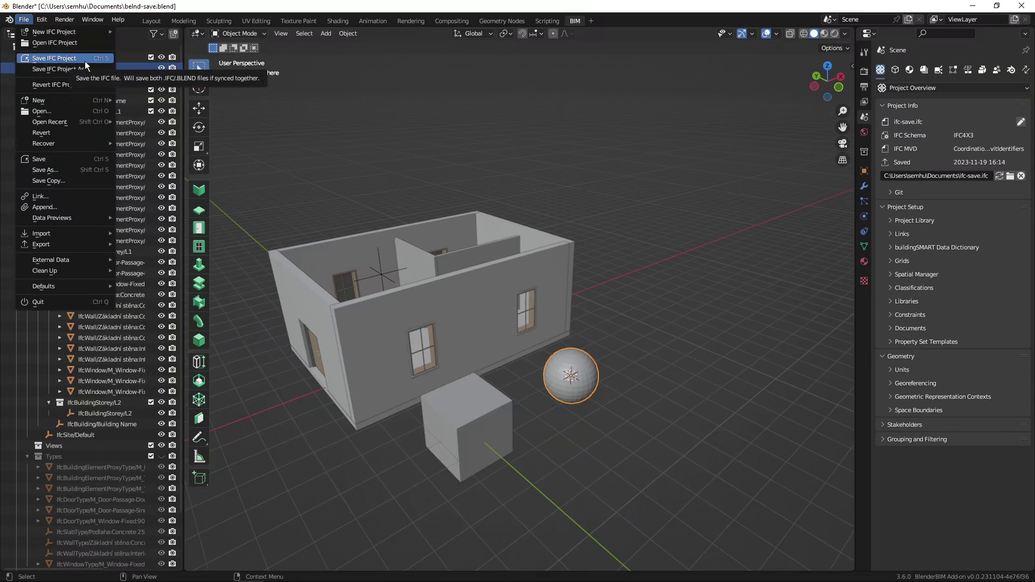
# Step: Move the cube along Y to the house's left and the sphere along X away
pyautogui.click(88, 161)
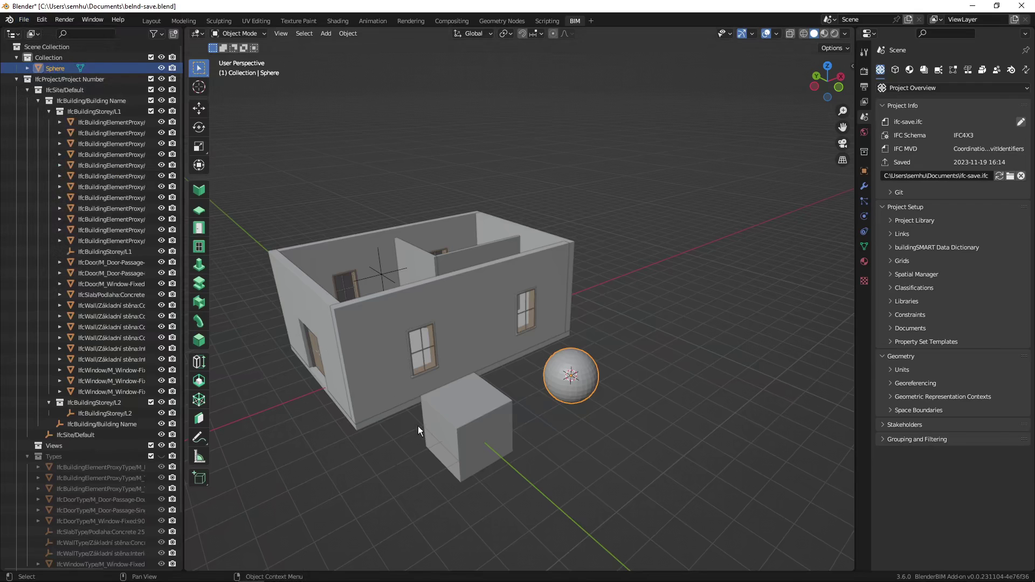
pyautogui.moveTo(417, 422); pyautogui.dragTo(491, 471, button='middle')
pyautogui.click(485, 464)
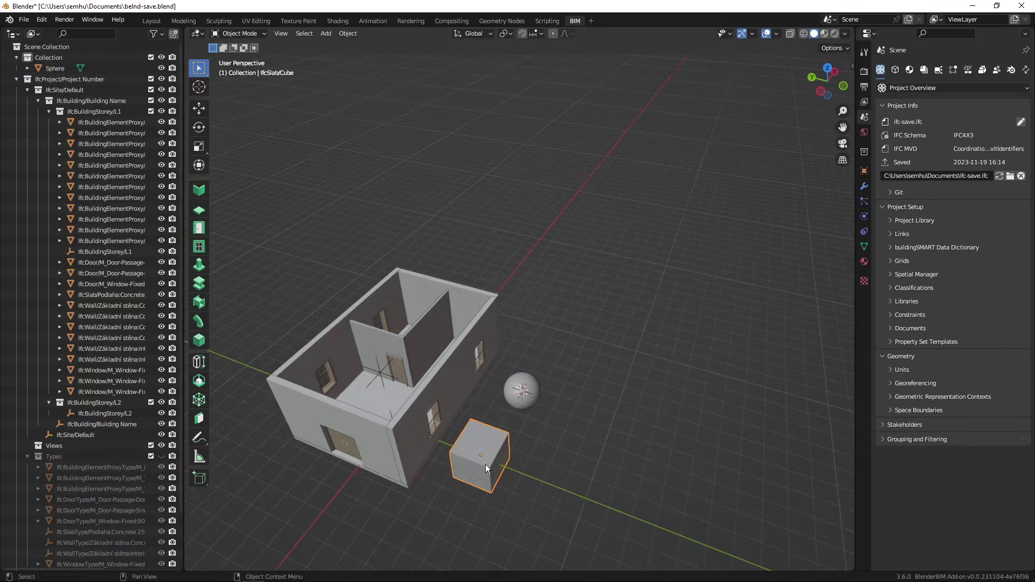
pyautogui.press('g')
pyautogui.press('x')
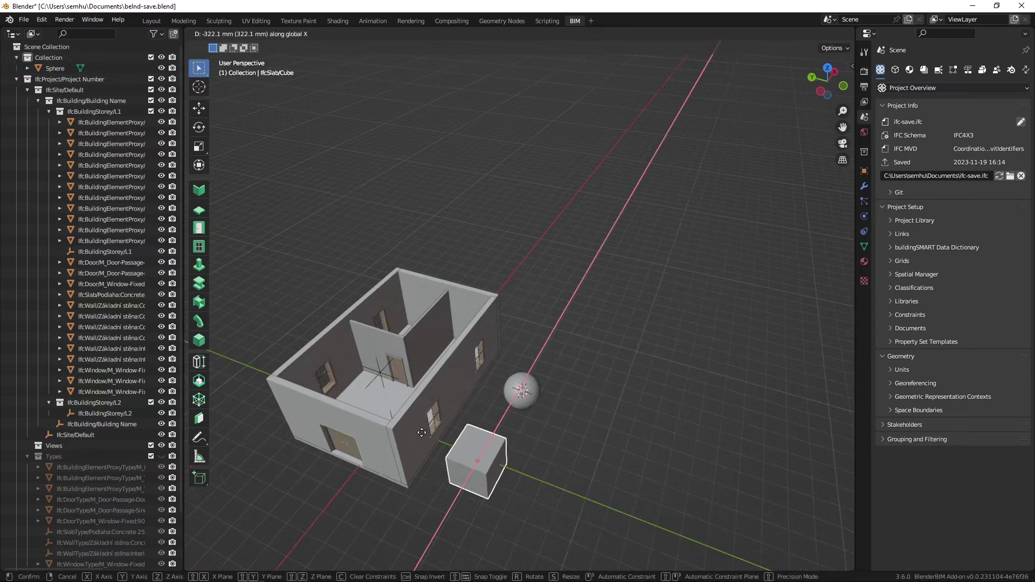
pyautogui.press('y')
pyautogui.click(226, 356)
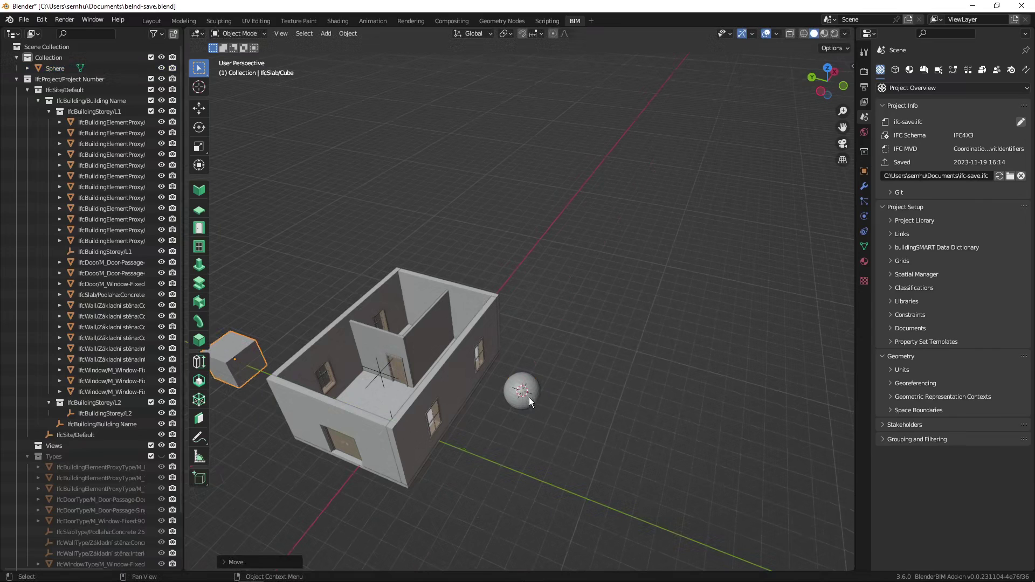
pyautogui.click(528, 397)
pyautogui.press('g')
pyautogui.press('x')
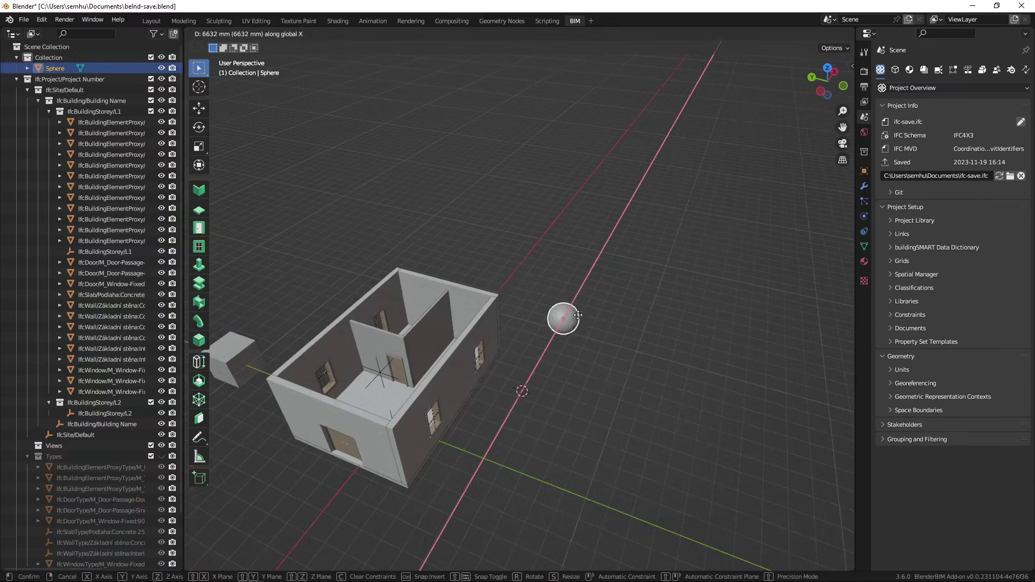
pyautogui.click(601, 259)
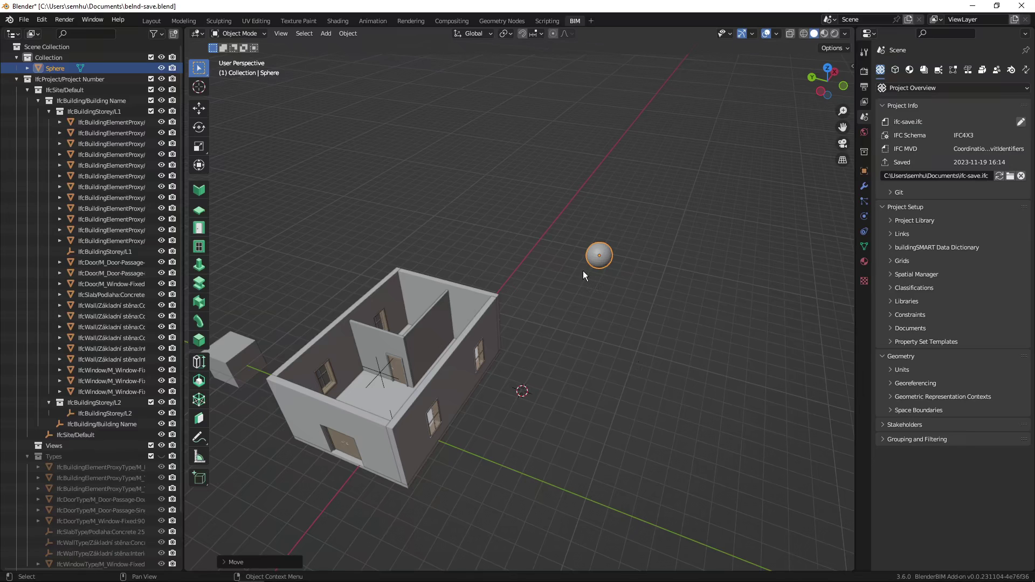
# Step: Save the IFC project and the blend file with the moved cube and sphere
pyautogui.click(24, 19)
pyautogui.click(59, 60)
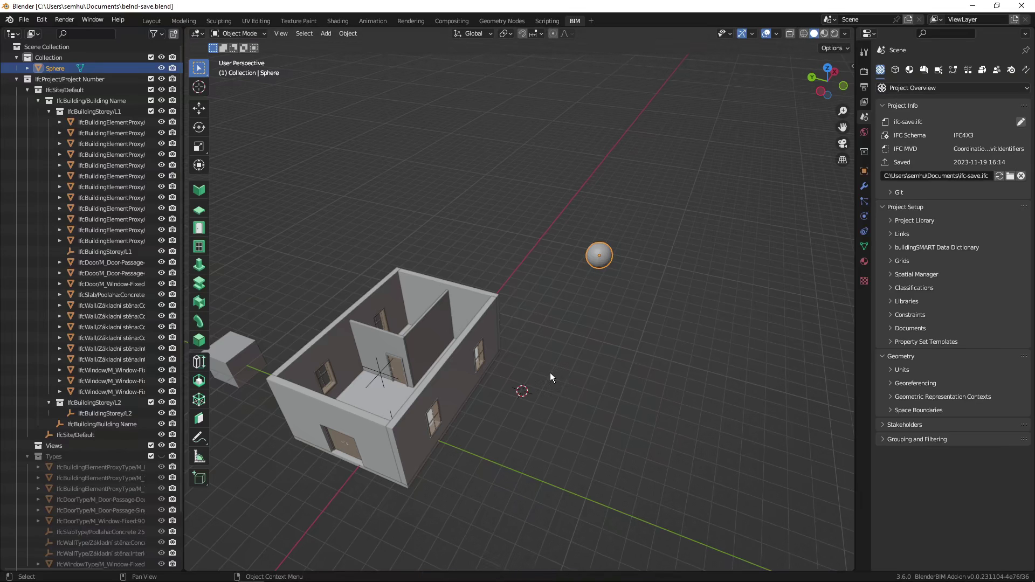
pyautogui.hotkey('ctrl', 's')
pyautogui.click(23, 20)
# Step: Start a fresh General scene, then reopen belnd-save.blend with its house, cube and sphere
pyautogui.moveTo(72, 103)
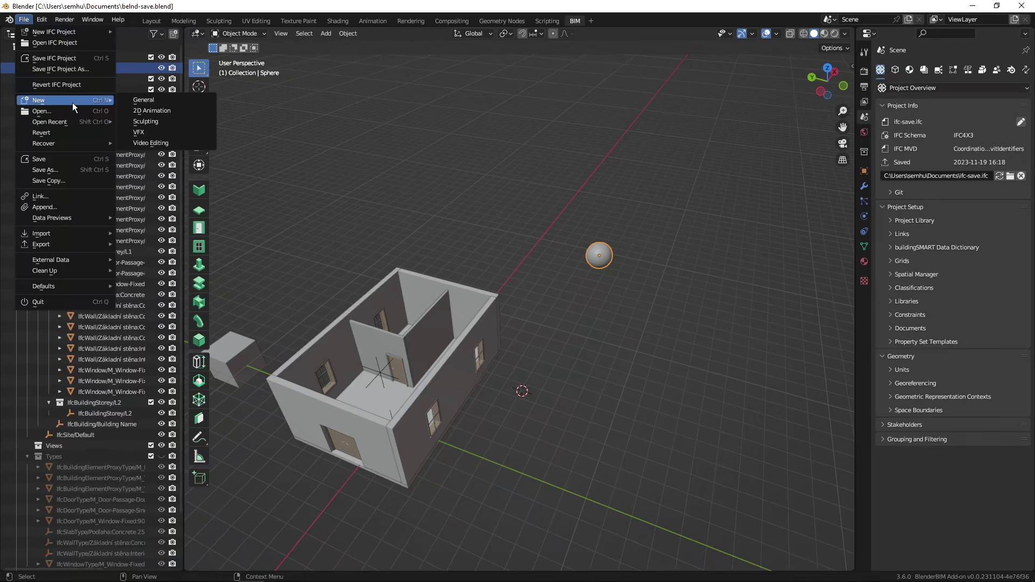
pyautogui.click(140, 101)
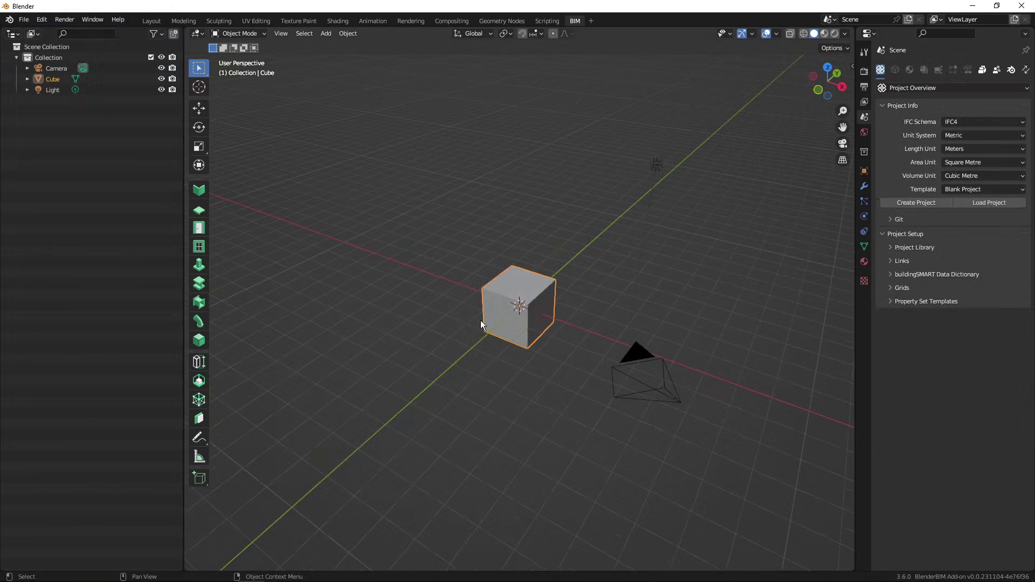
pyautogui.click(25, 22)
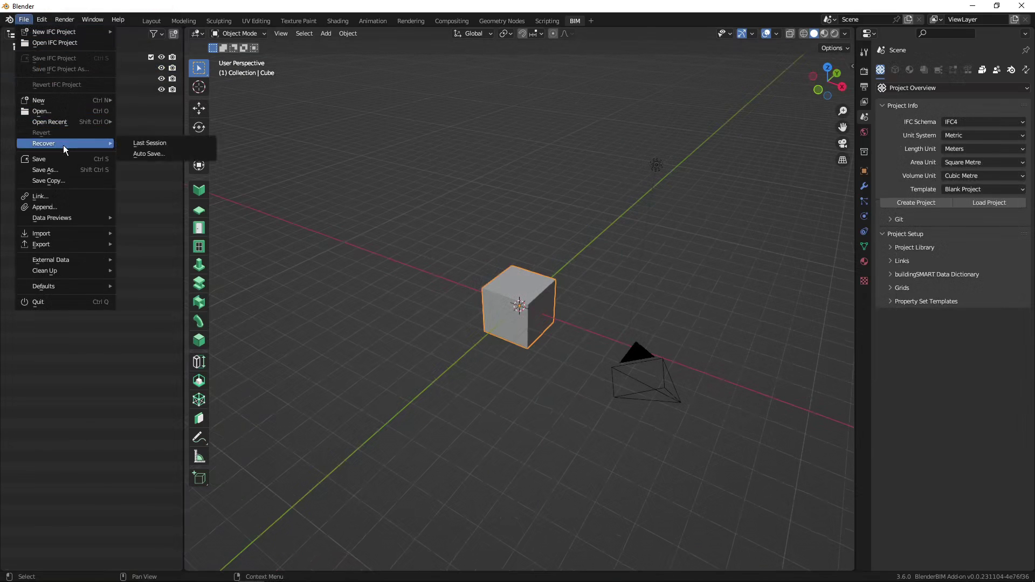
pyautogui.click(66, 111)
pyautogui.click(407, 257)
pyautogui.click(689, 442)
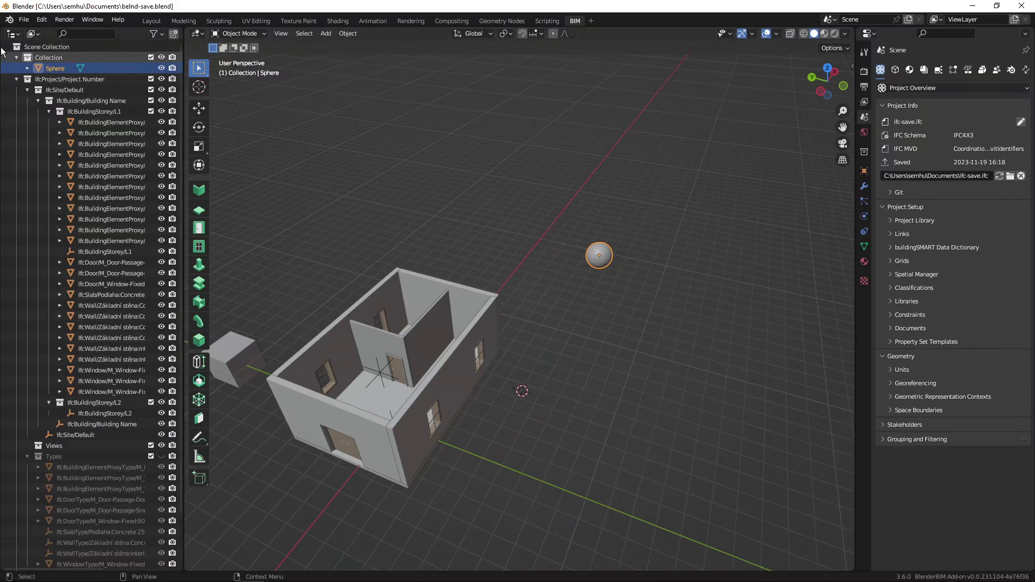
pyautogui.click(24, 21)
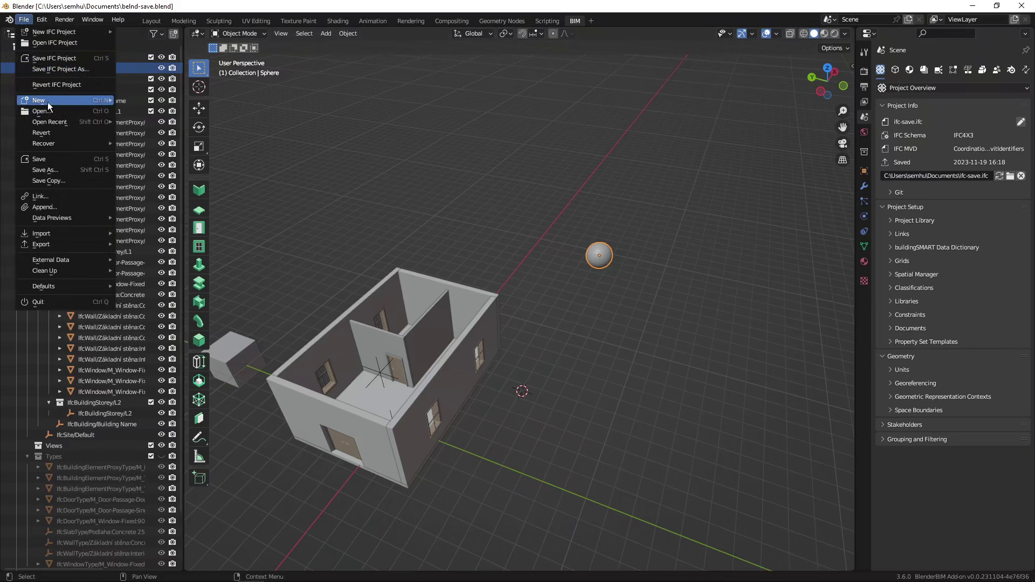
# Step: Start a fresh General scene and load ifc-save.ifc as the IFC project
pyautogui.moveTo(71, 99)
pyautogui.click(136, 100)
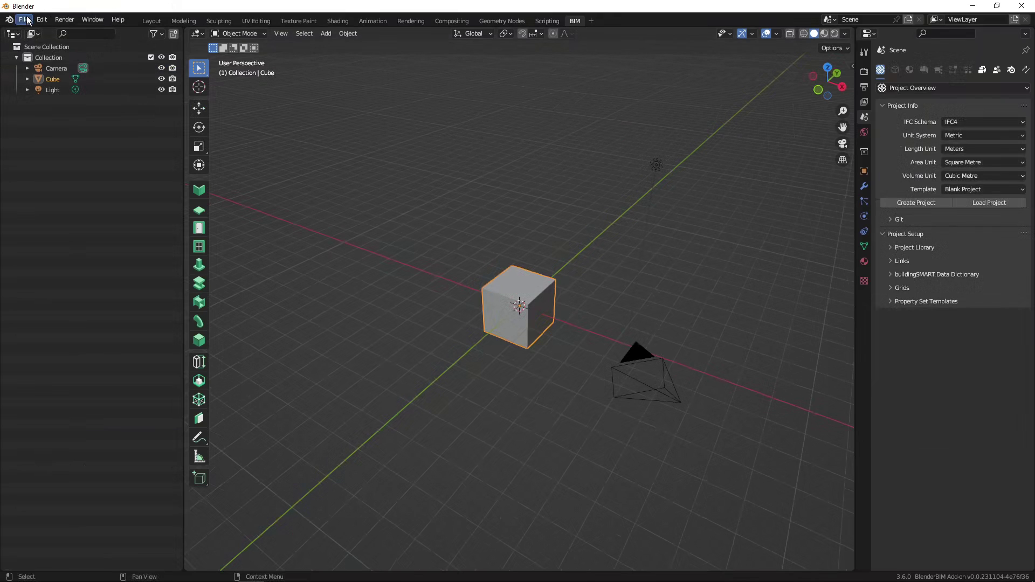
pyautogui.click(25, 20)
pyautogui.click(46, 45)
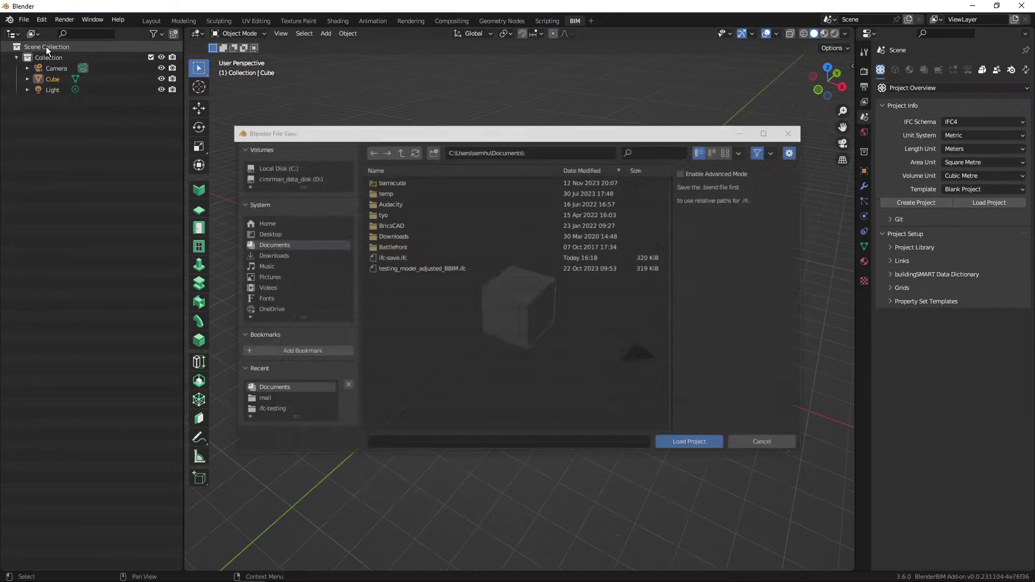
pyautogui.click(393, 258)
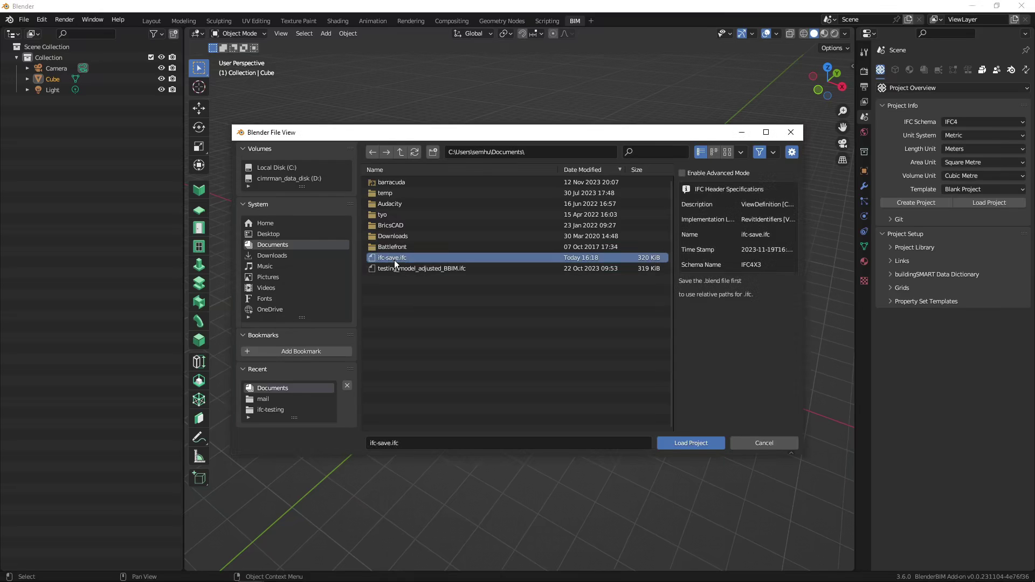
pyautogui.click(690, 444)
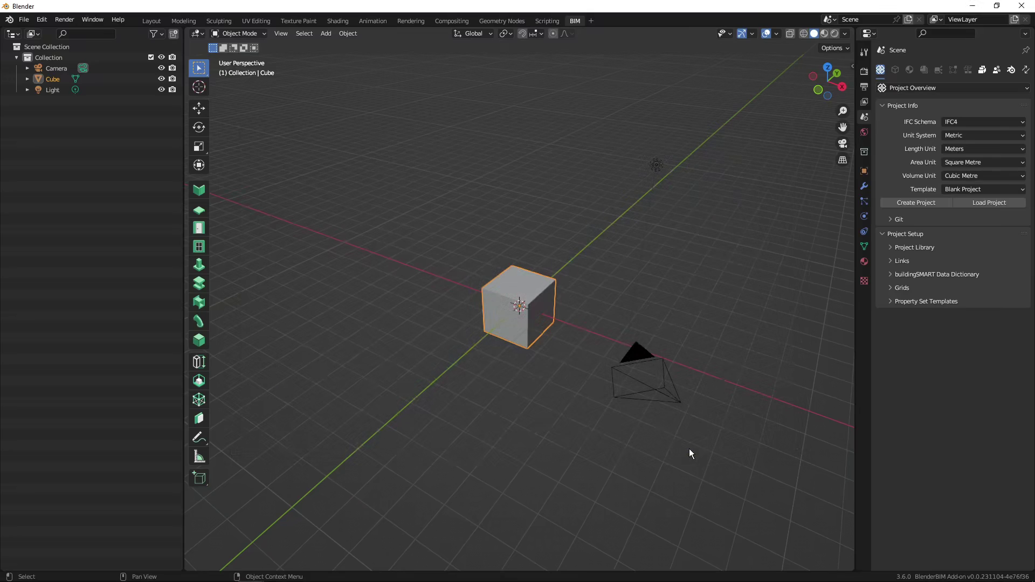
# Step: Orbit and zoom around the loaded house to confirm the cube is present but no sphere
pyautogui.moveTo(438, 399); pyautogui.dragTo(580, 419, button='middle')
pyautogui.scroll(-10, 539, 426)
pyautogui.scroll(5, 504, 432)
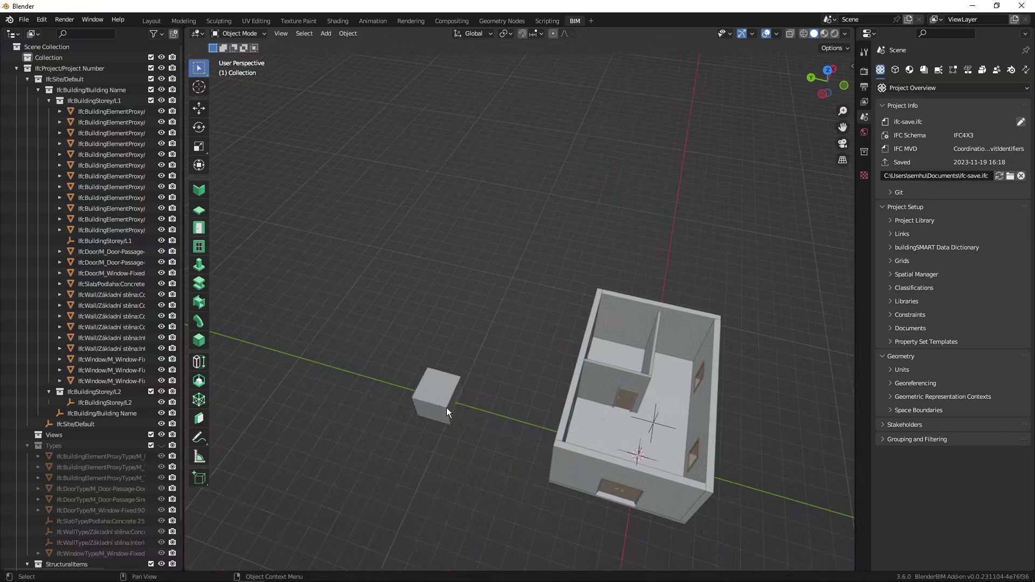
pyautogui.moveTo(513, 413); pyautogui.dragTo(469, 402, button='middle')
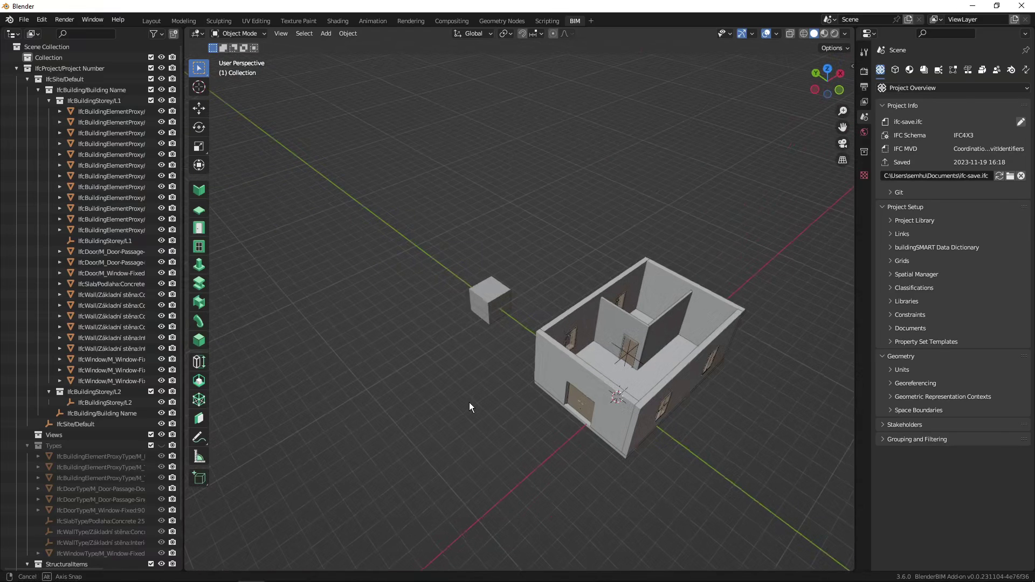
pyautogui.keyDown('ctrl'); pyautogui.scroll(-5, 609, 380); pyautogui.keyUp('ctrl')
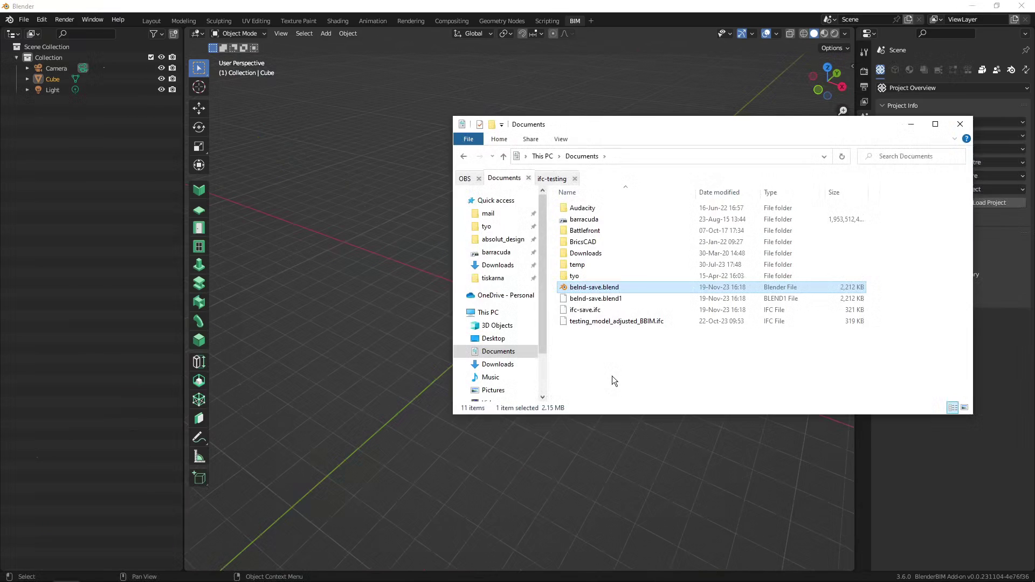
# Step: Delete ifc-save.ifc from the Documents folder, keeping the .blend files
pyautogui.click(595, 314)
pyautogui.click(596, 314)
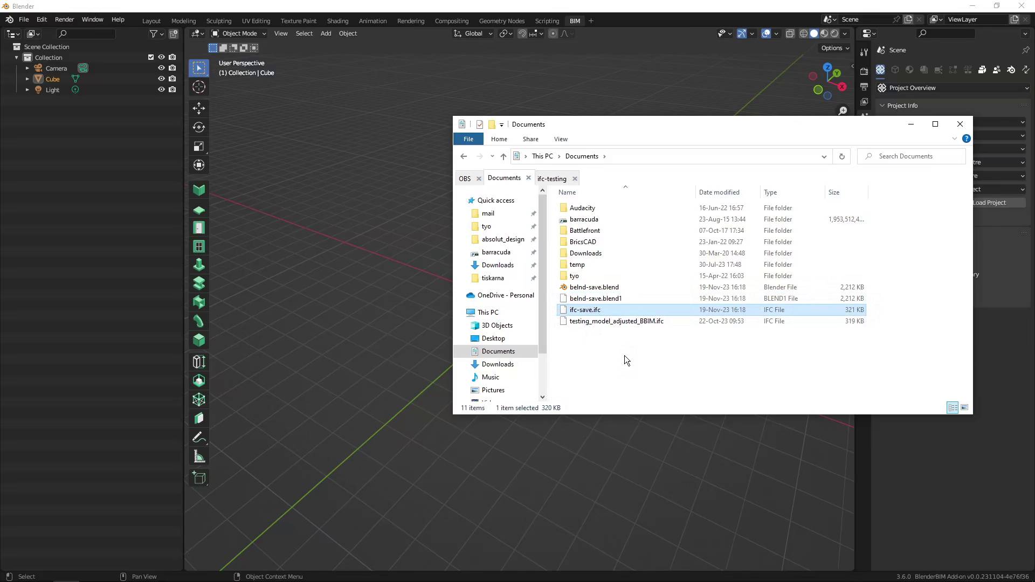
pyautogui.press('Delete')
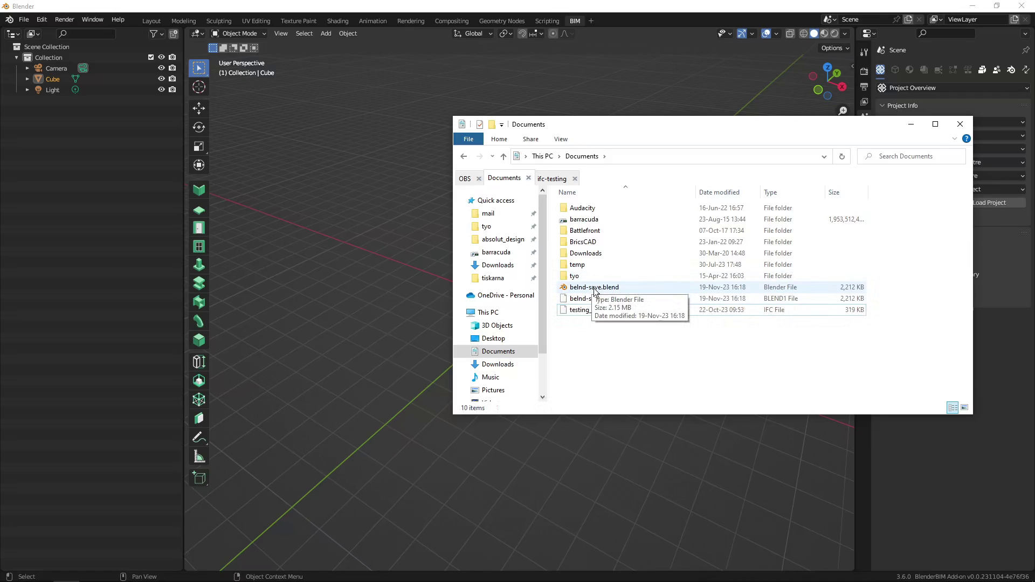
# Step: Back in Blender, reopen belnd-save.blend, which reports the linked ifc-save.ifc as not loaded
pyautogui.click(200, 10)
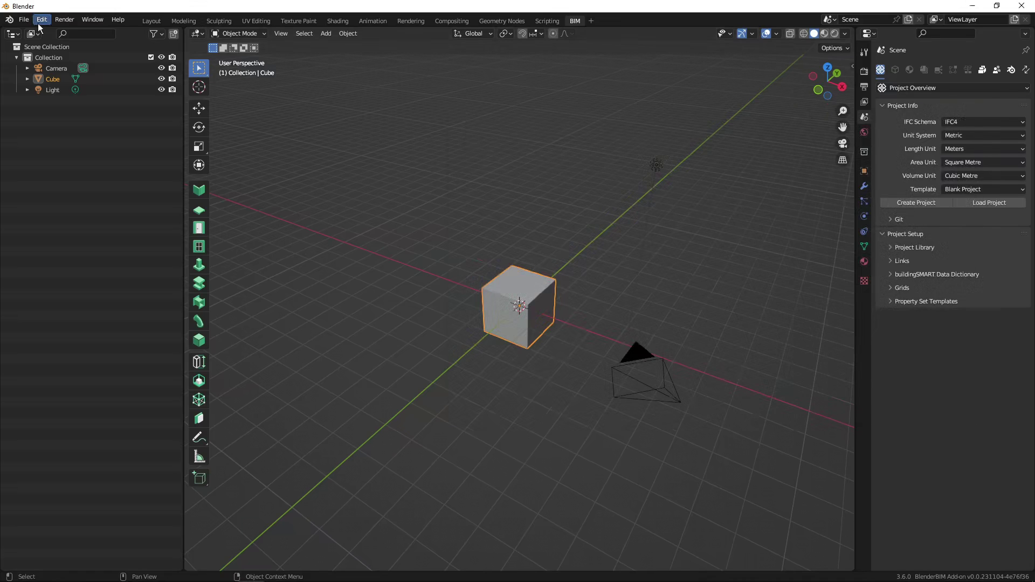
pyautogui.click(22, 20)
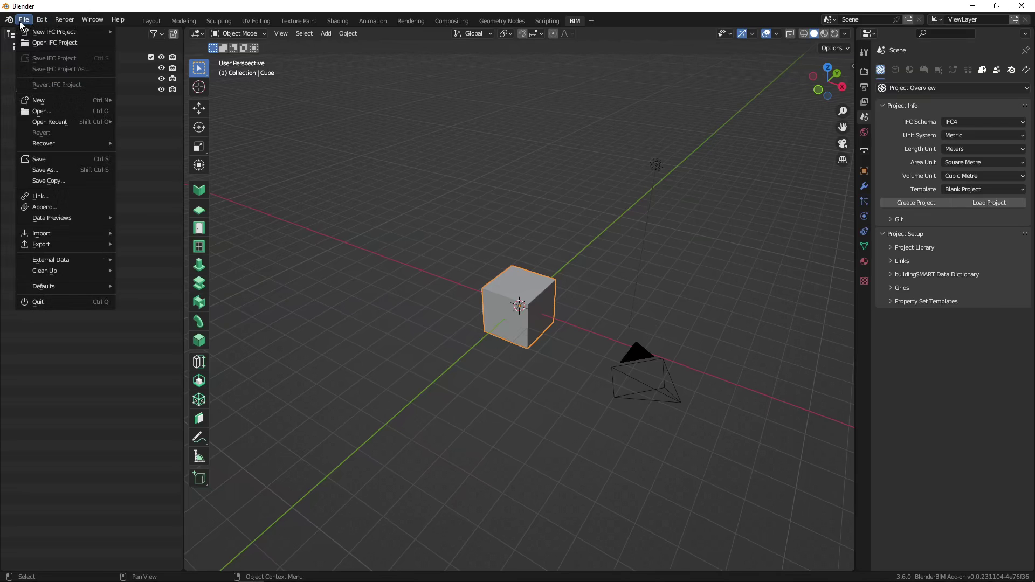
pyautogui.click(51, 110)
pyautogui.click(390, 257)
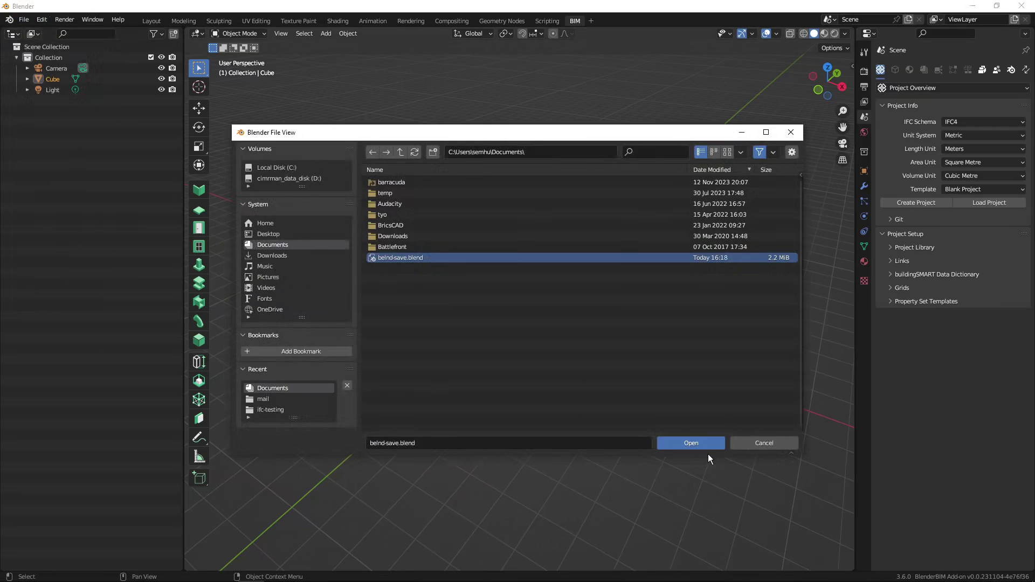
pyautogui.click(692, 443)
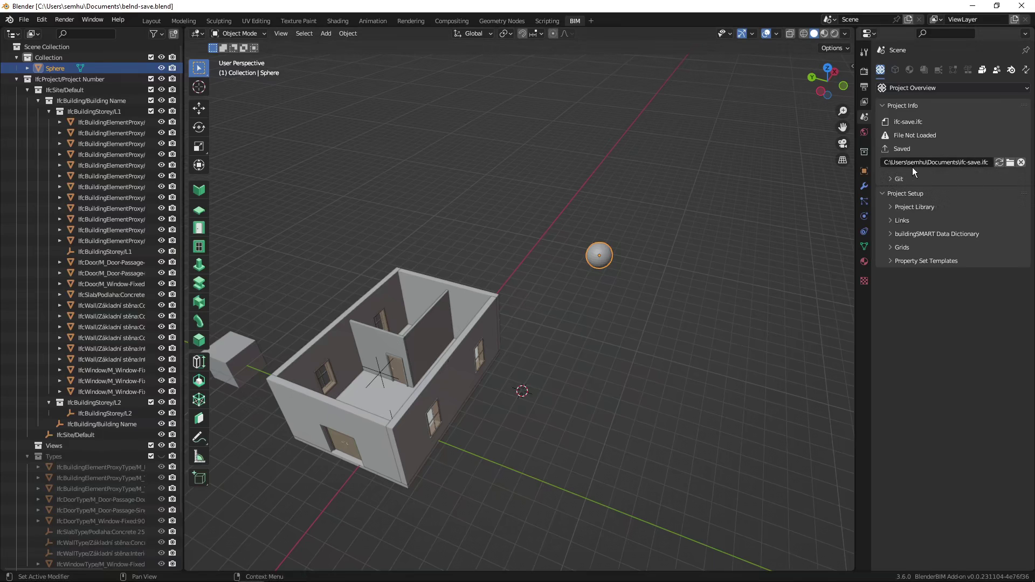
# Step: Put the right-hand exterior wall into Edit Mode and back, then clear the selection
pyautogui.click(473, 349)
pyautogui.press('Tab')
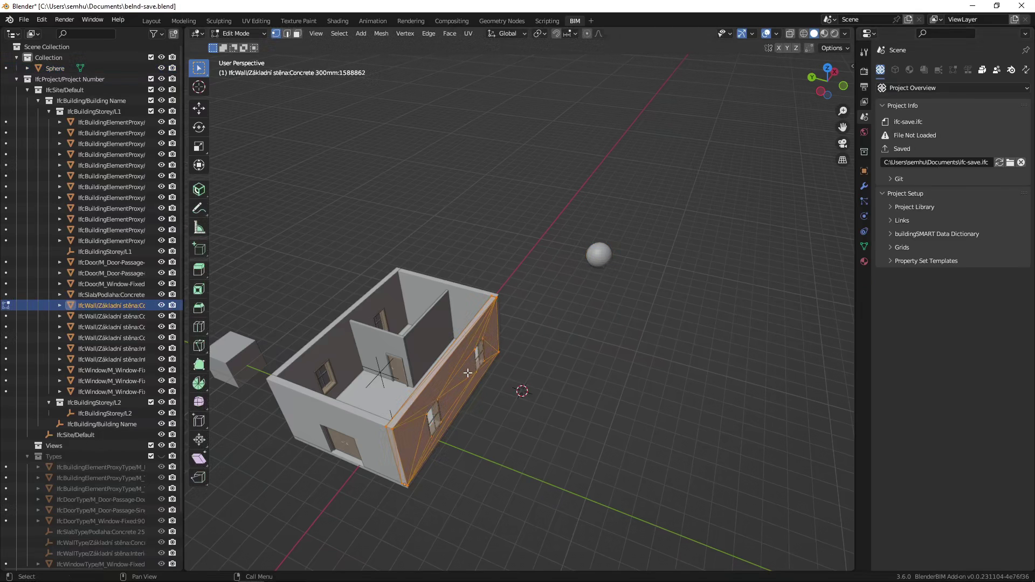
pyautogui.press('Tab')
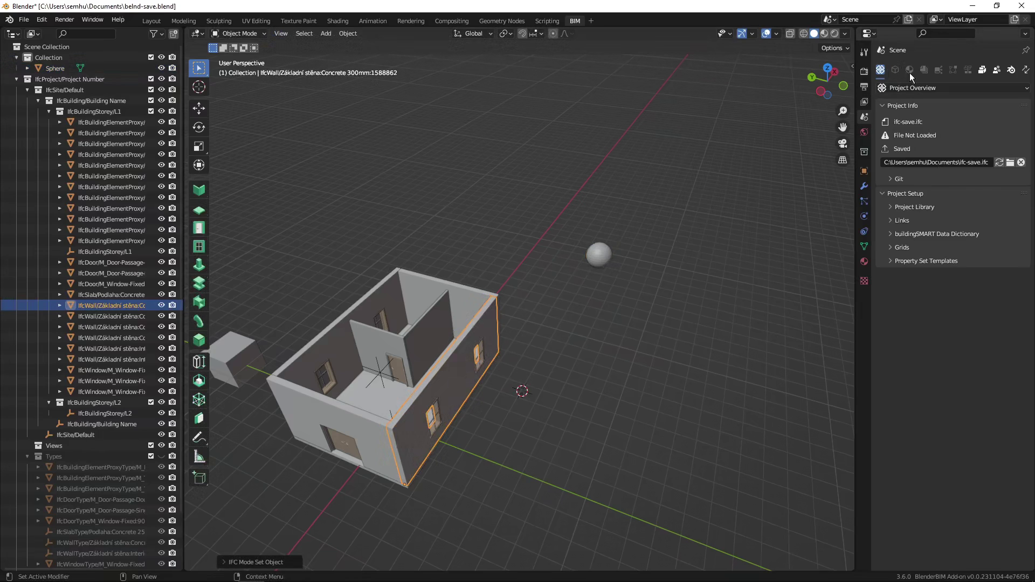
pyautogui.click(528, 268)
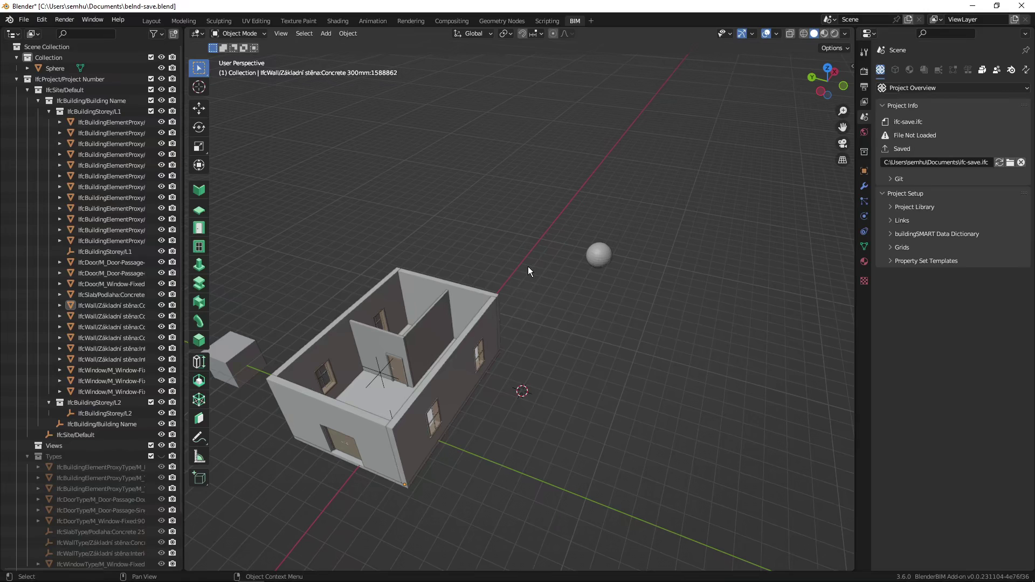
pyautogui.click(22, 21)
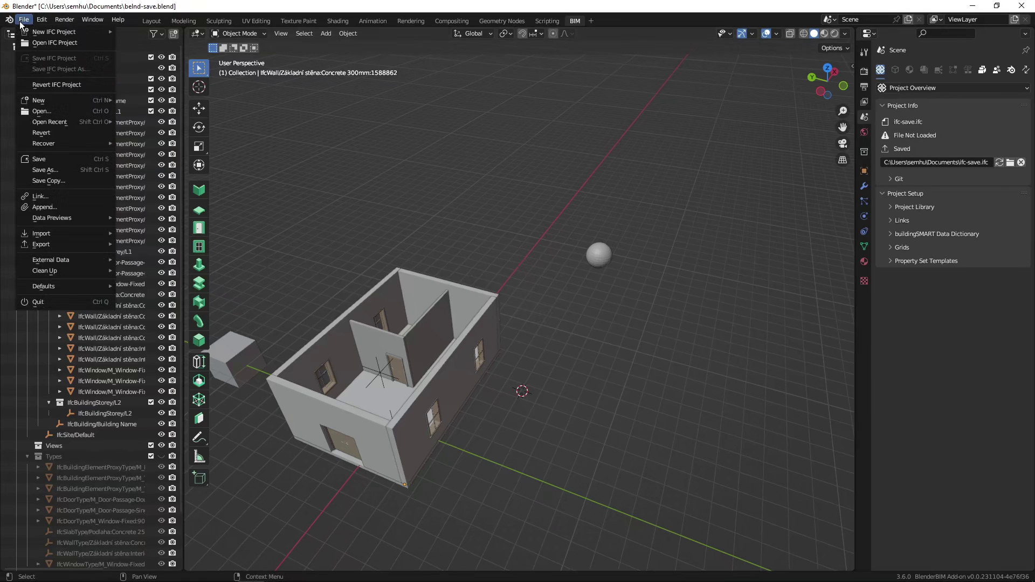